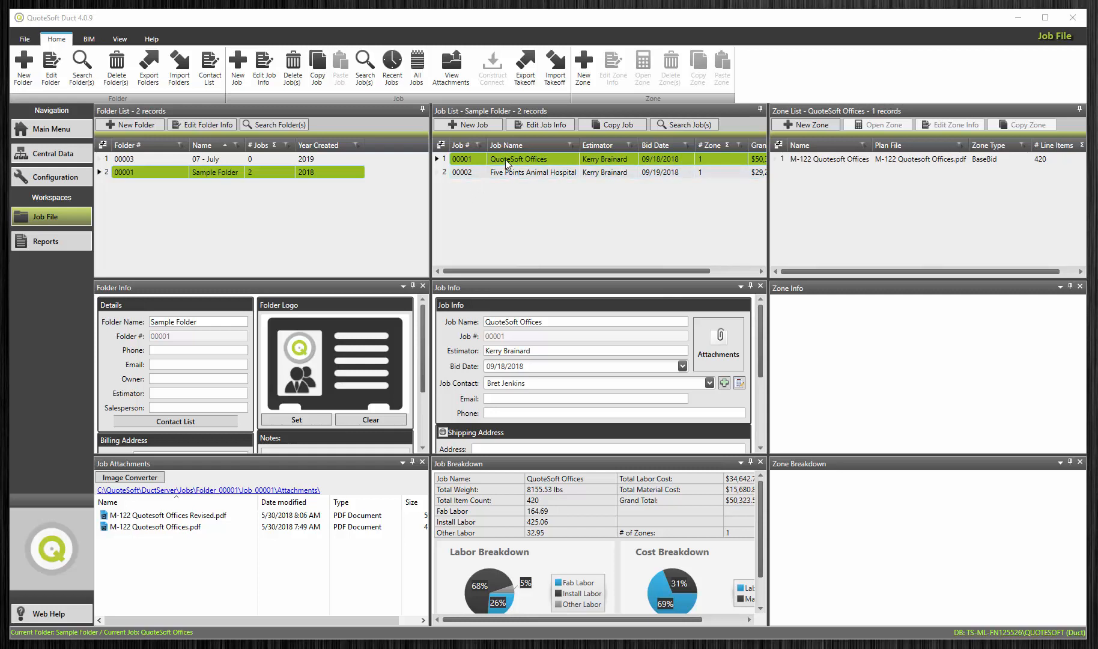
Step: Export the active QuoteSoft Offices job takeoff as QuoteSoft Offices.zip in the Exported Jobs folder
click(526, 72)
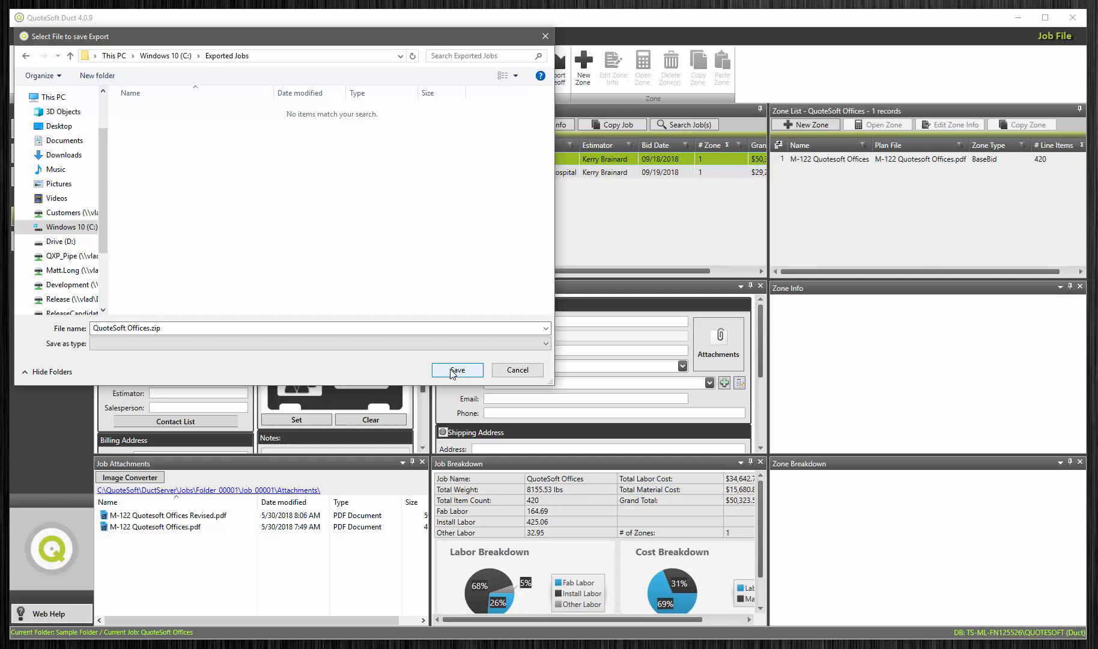
click(455, 370)
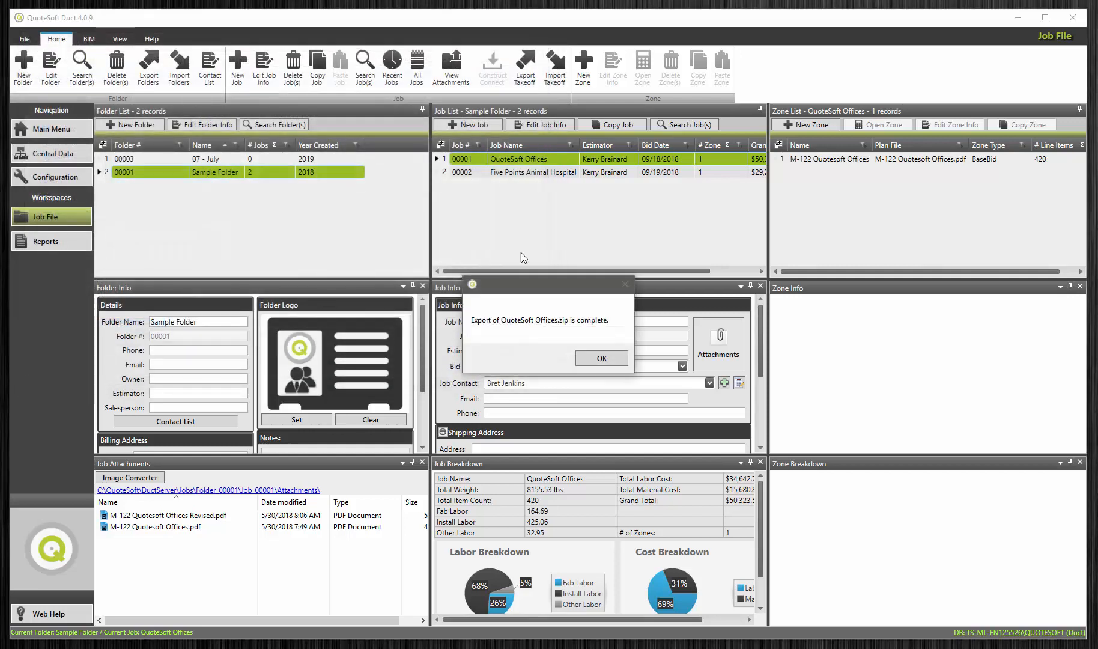
click(593, 359)
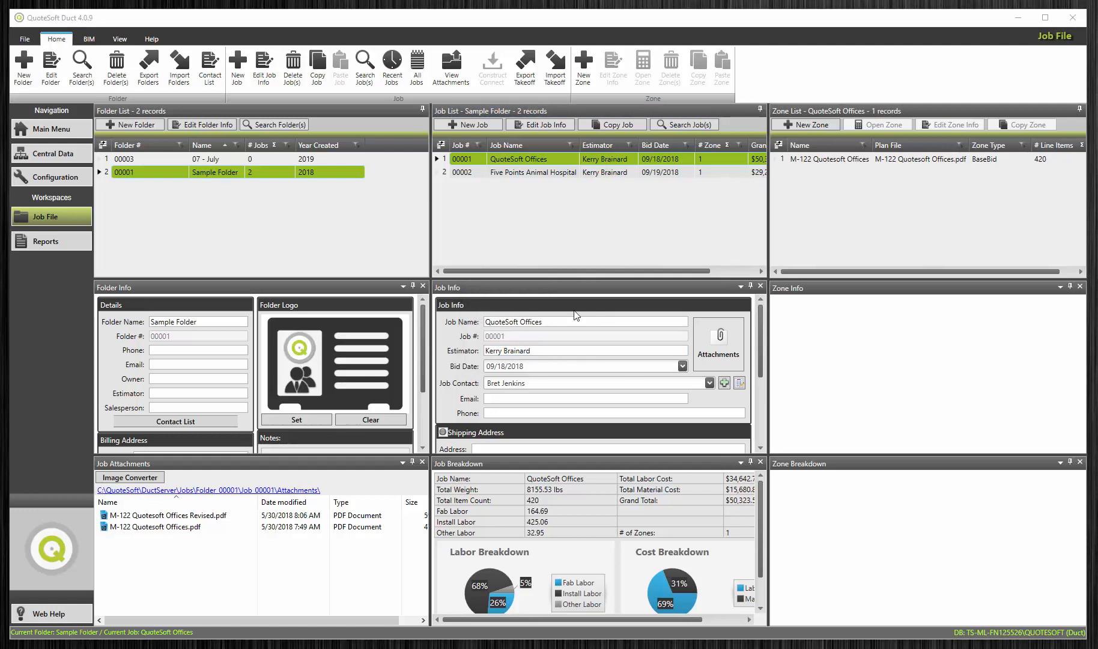
Step: Start a takeoff import into the 07 - July folder using QuoteSoft Offices.zip and continue to the Item Filter stage
click(222, 158)
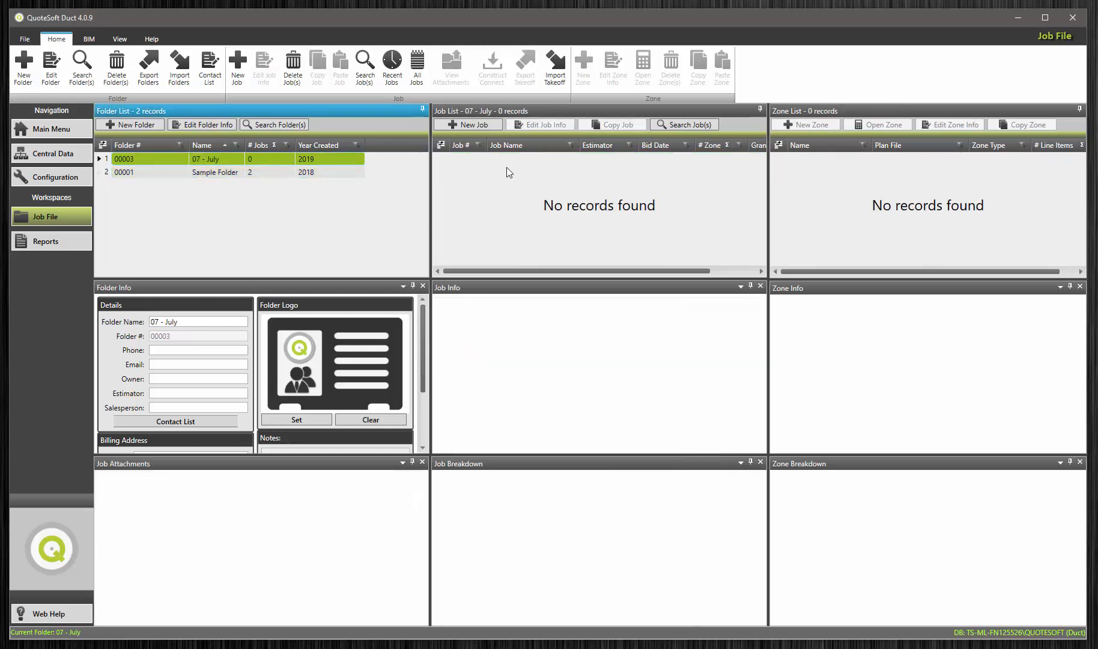
click(511, 169)
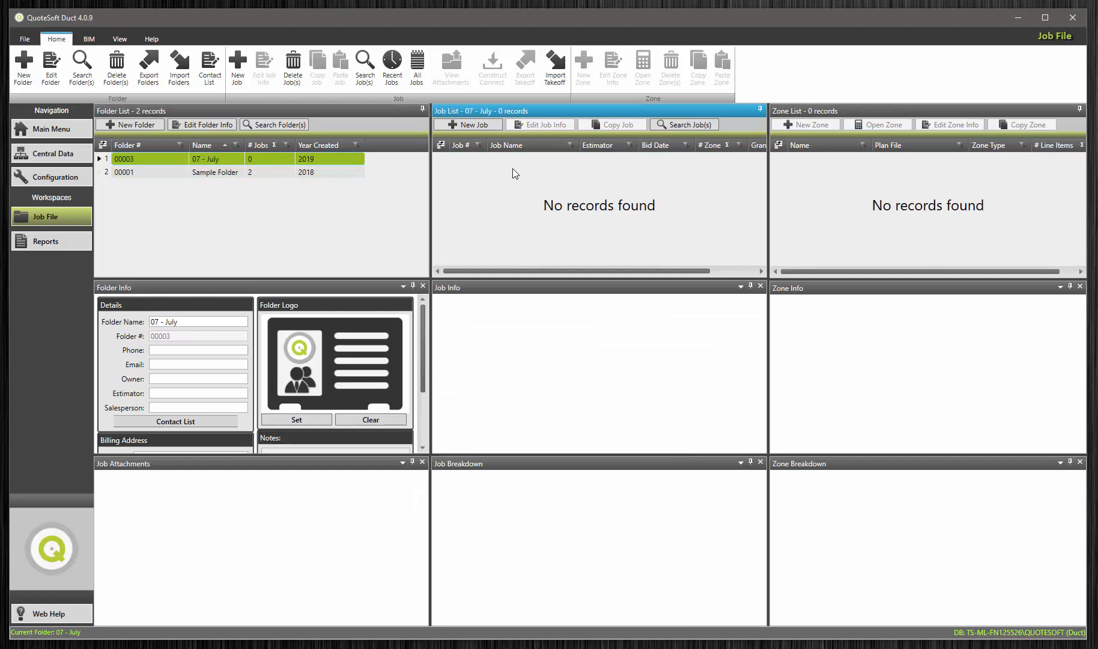
click(558, 61)
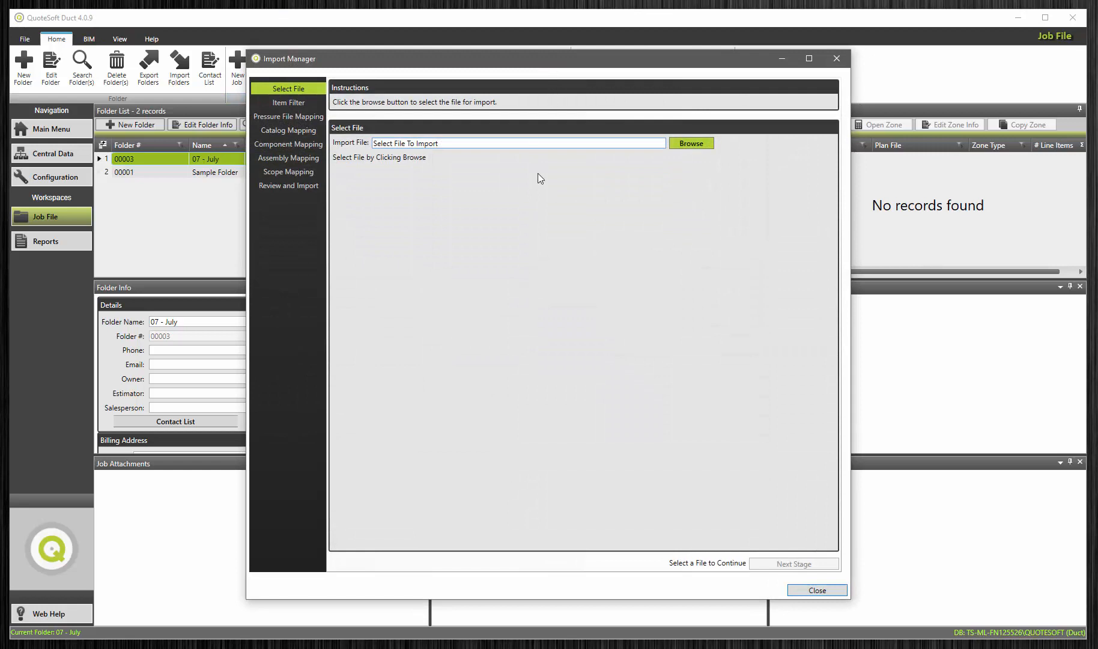
click(687, 143)
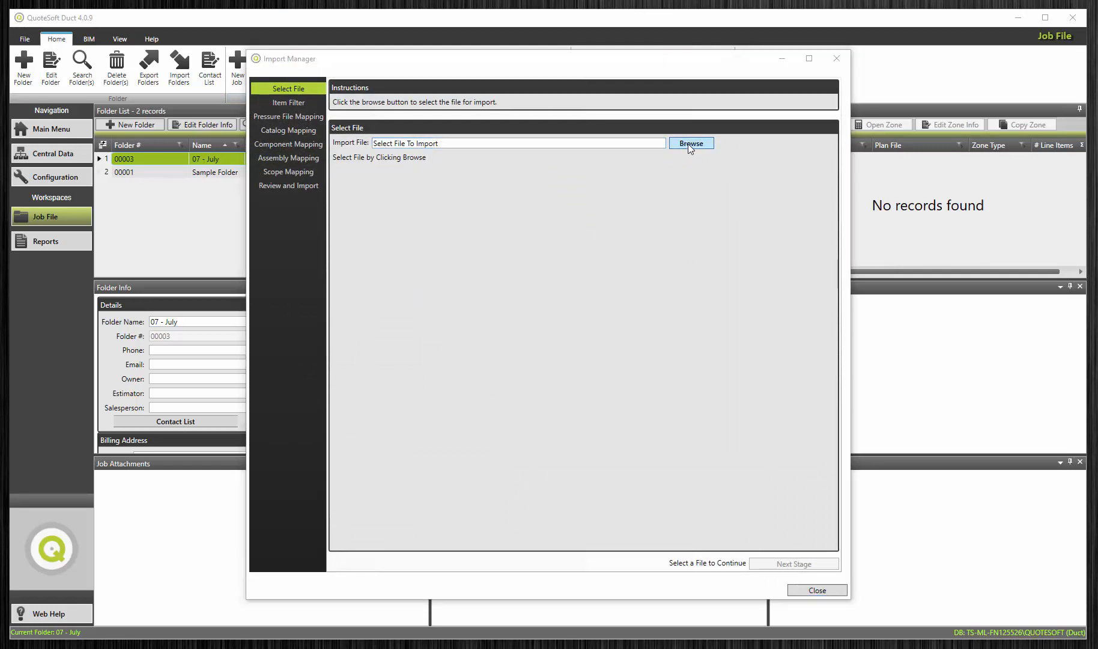
click(402, 153)
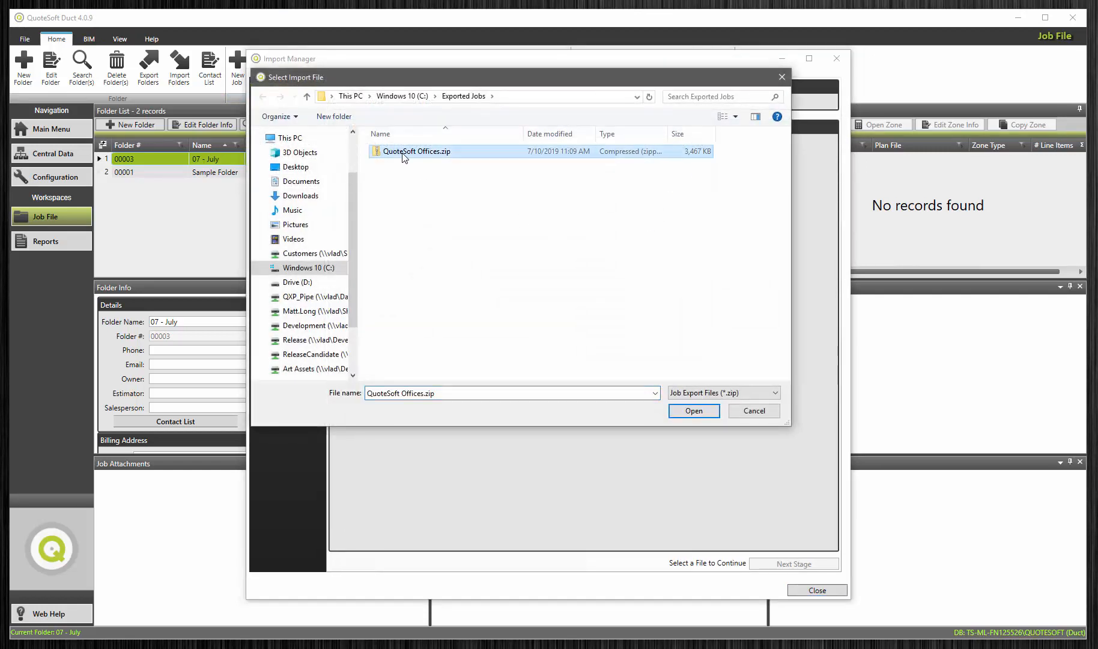
click(691, 412)
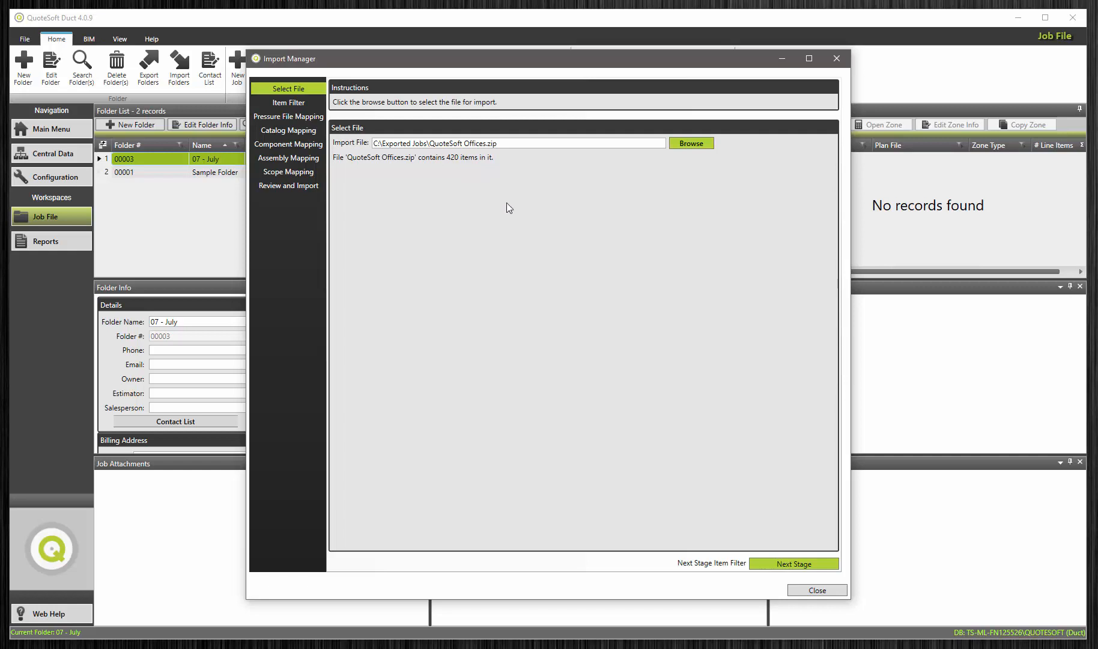
click(800, 564)
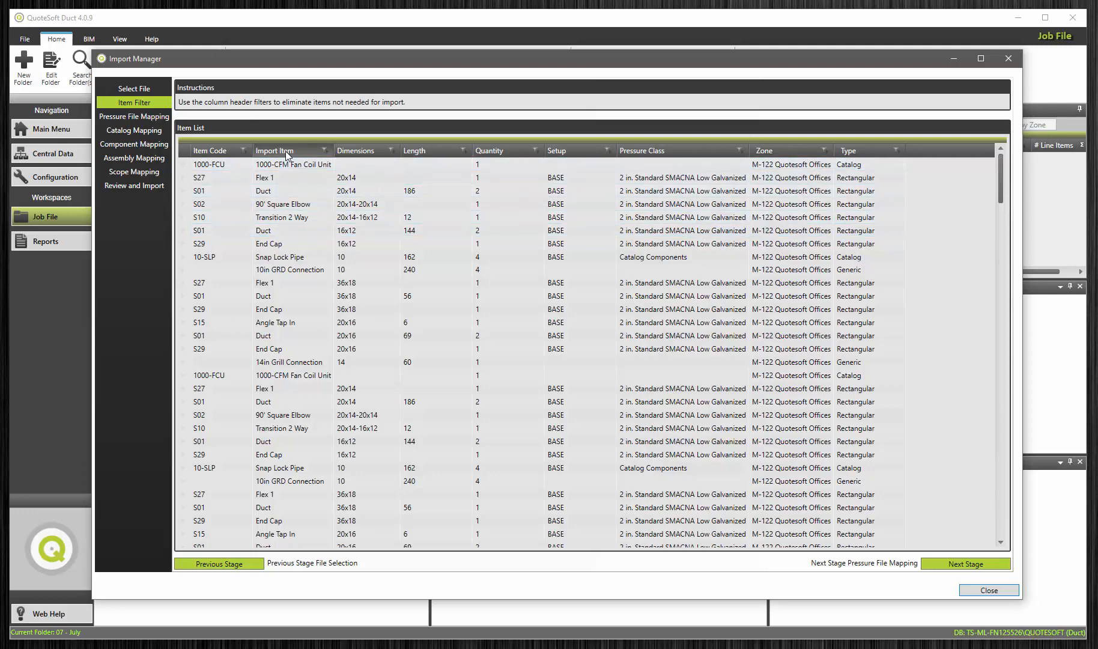
Step: Preview the import item list filtered to Duct entries and restore the full list
click(325, 151)
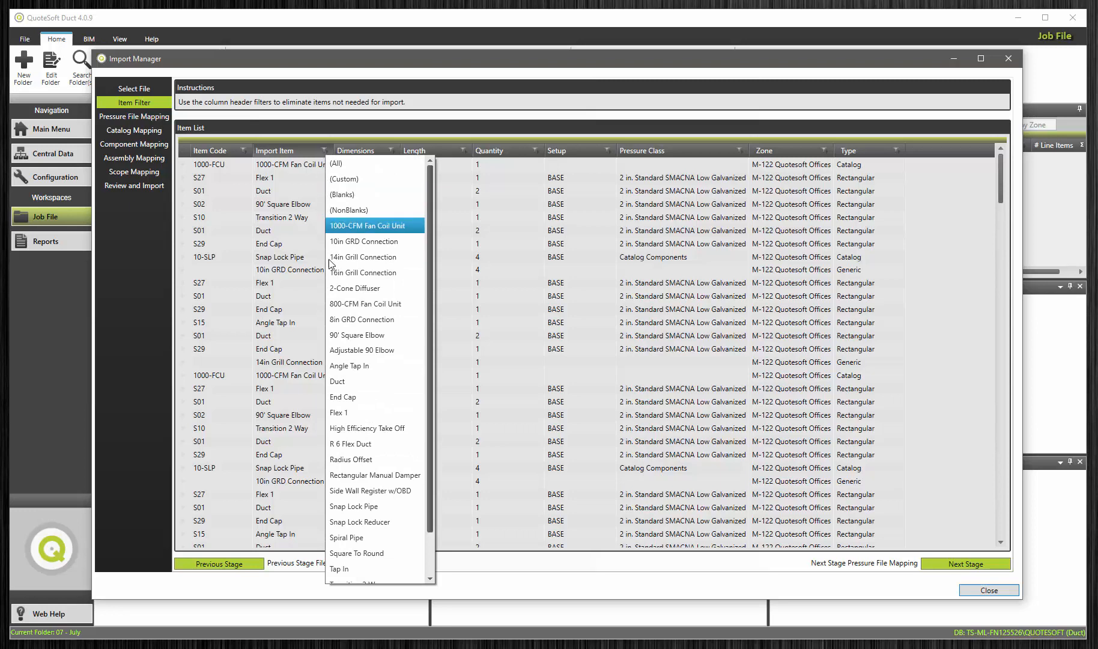
click(342, 383)
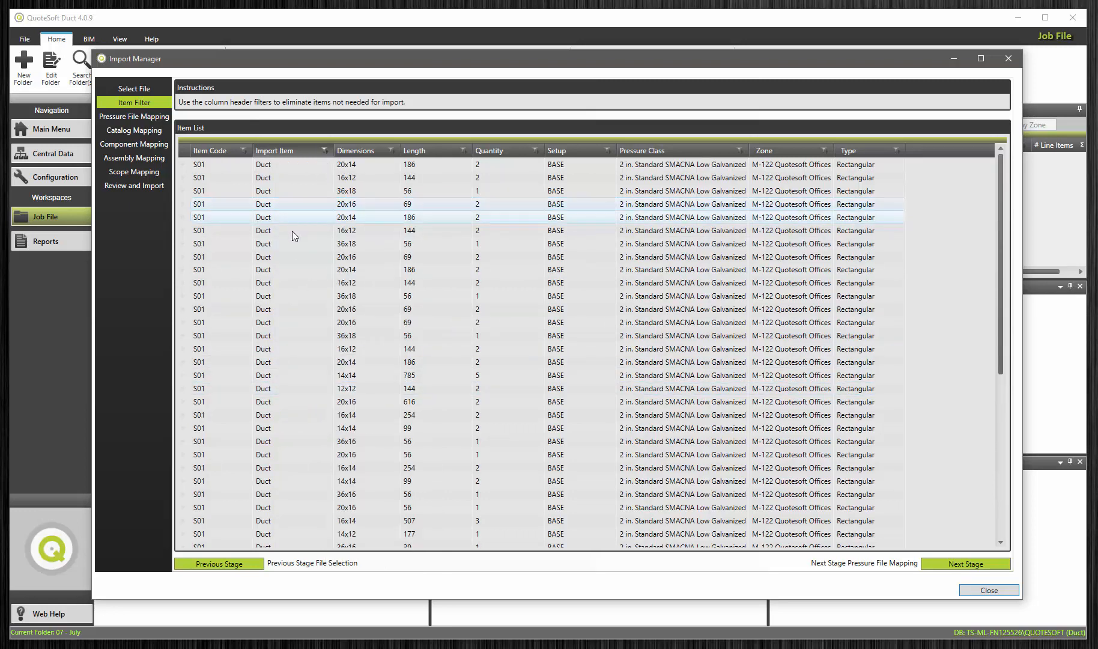
scroll(291, 334, down, 5)
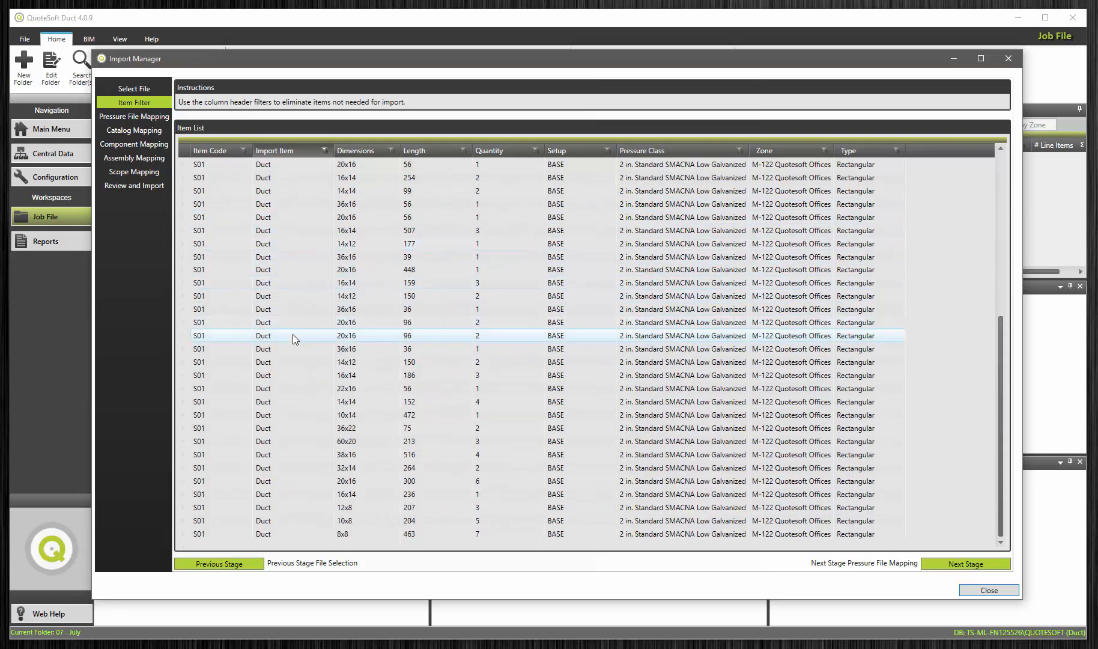
scroll(292, 333, up, 1)
scroll(282, 270, up, 4)
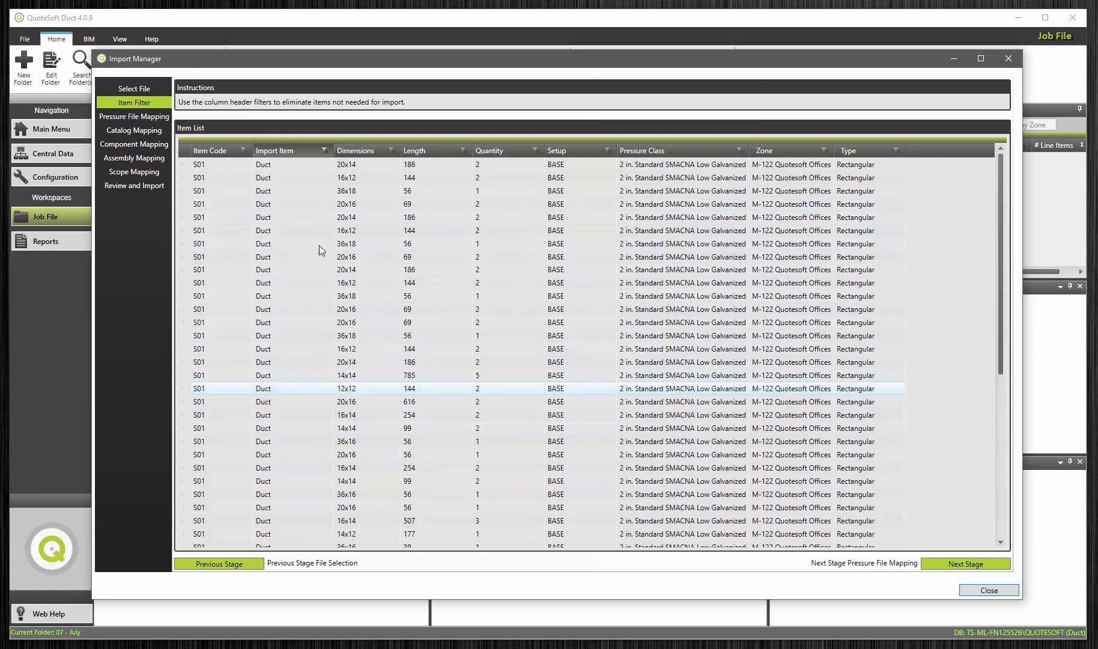
click(324, 150)
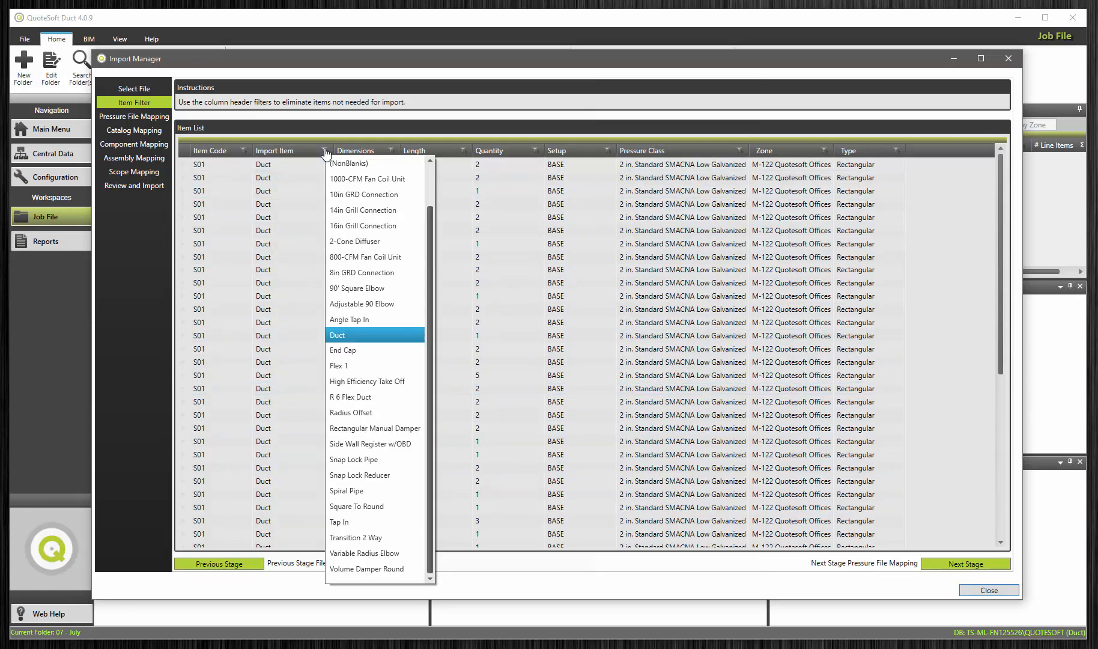
click(344, 164)
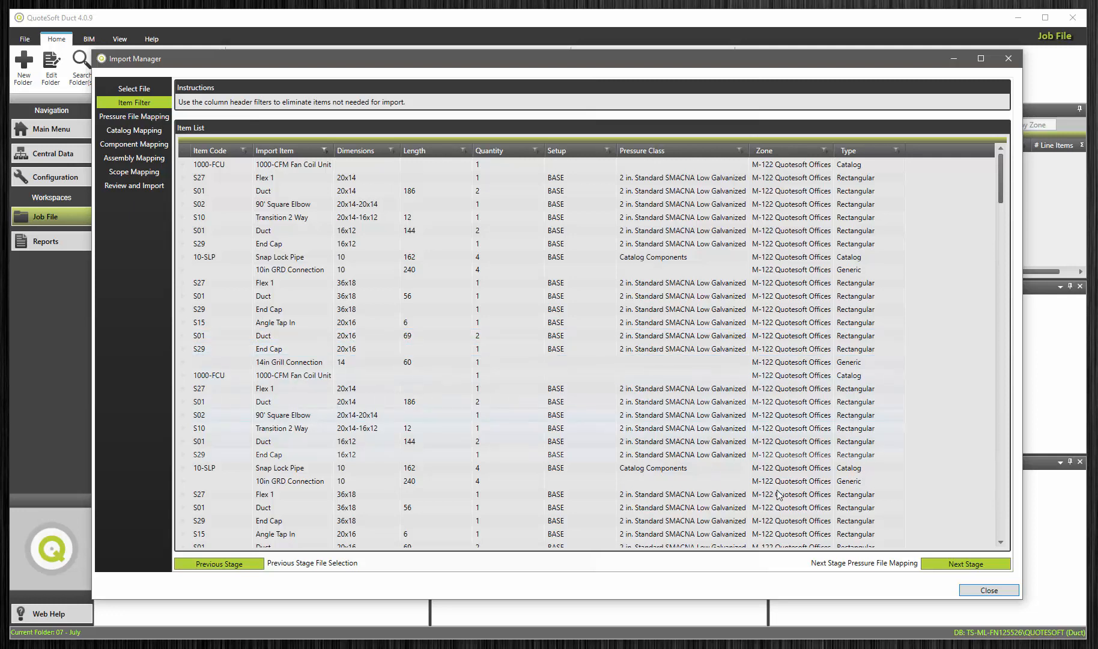
Step: In Pressure File Mapping, map the rectangular pressure file to setup BASE and 2 in. Standard SMACNA Low Galvanized
click(938, 567)
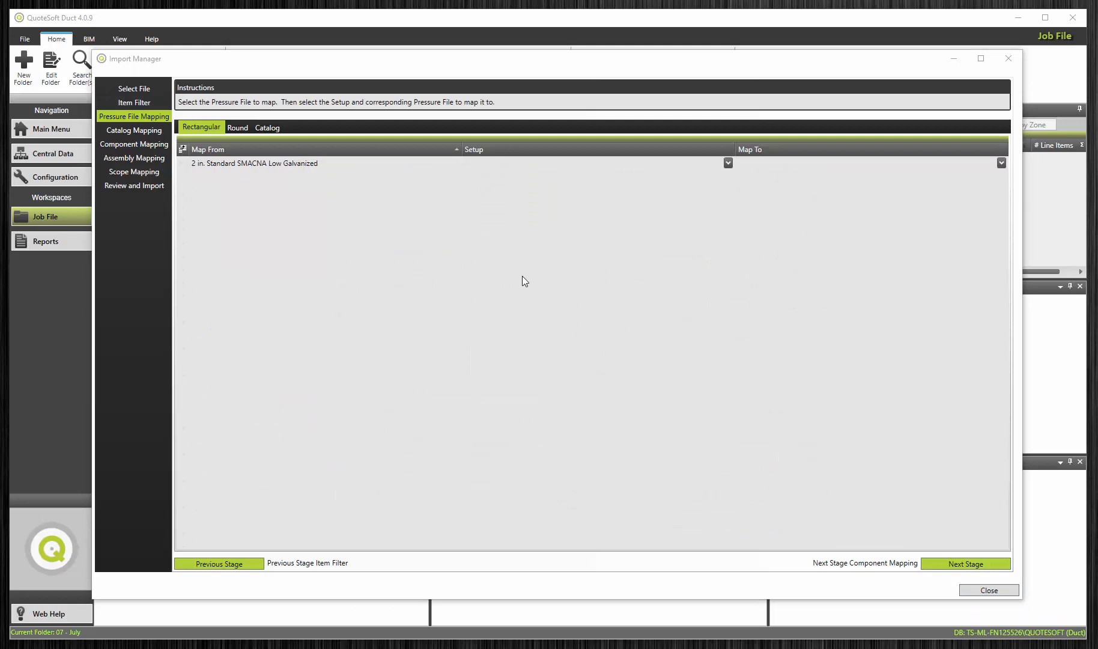
click(238, 166)
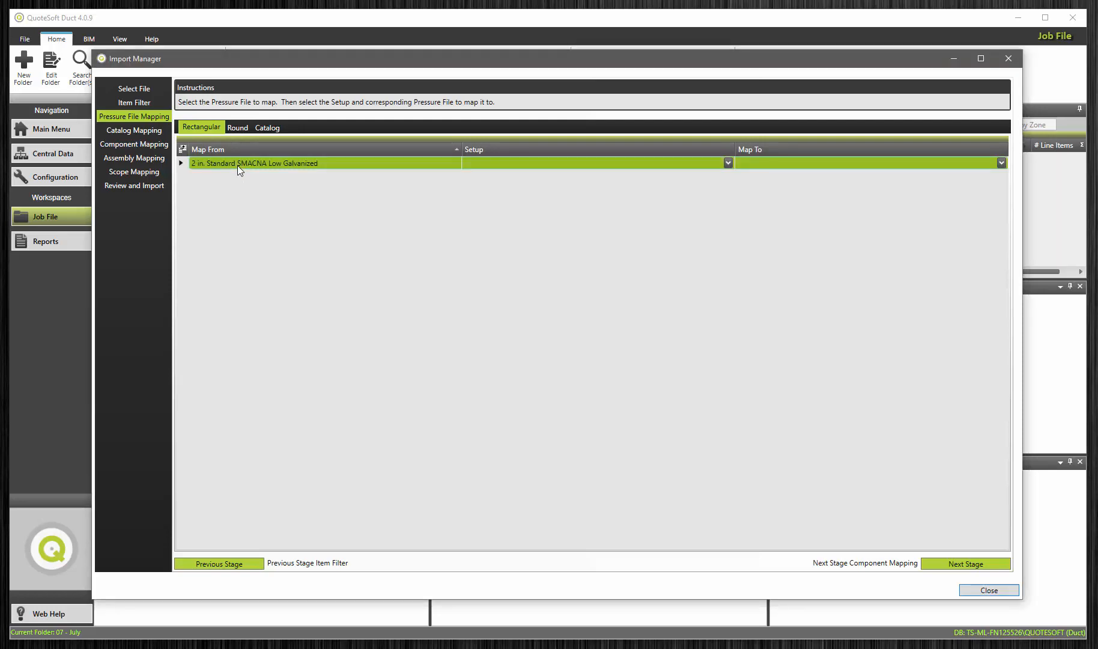
click(727, 162)
click(694, 176)
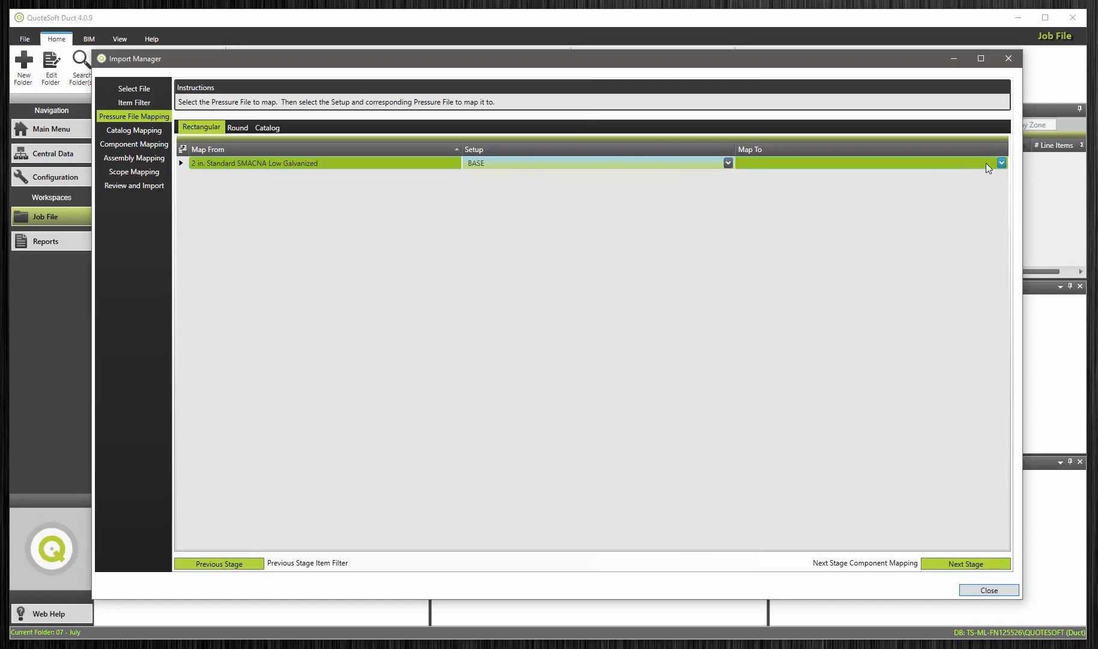
click(1001, 163)
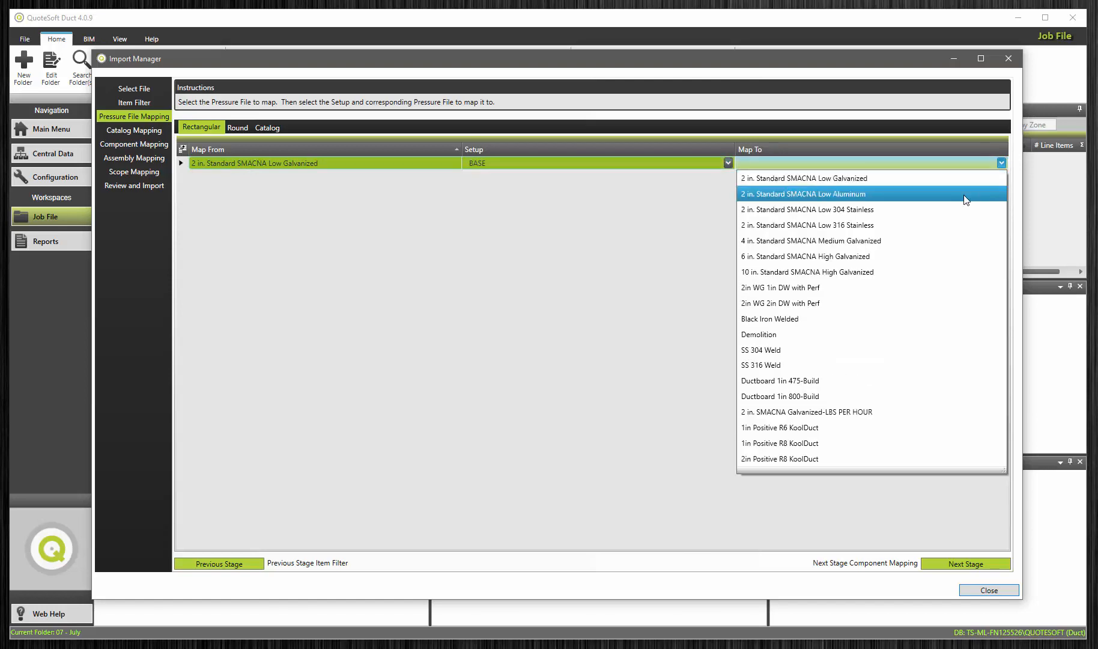
click(953, 181)
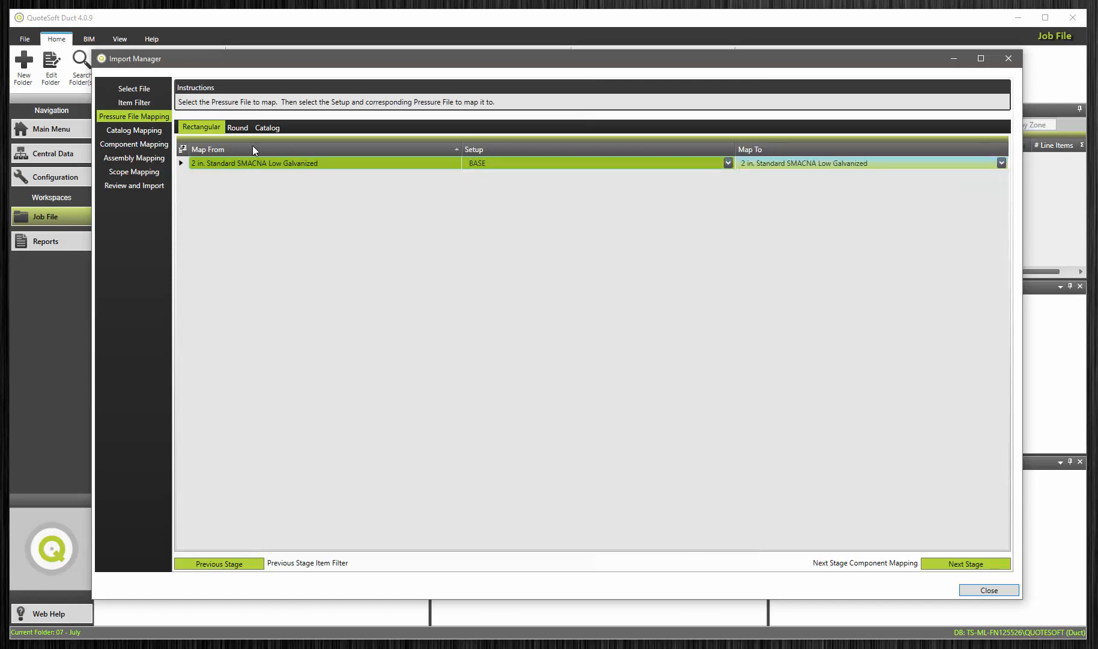
Step: Map the round pressure file to setup BASE and 0-10in Standard SMACNA Build Galvanized
click(243, 129)
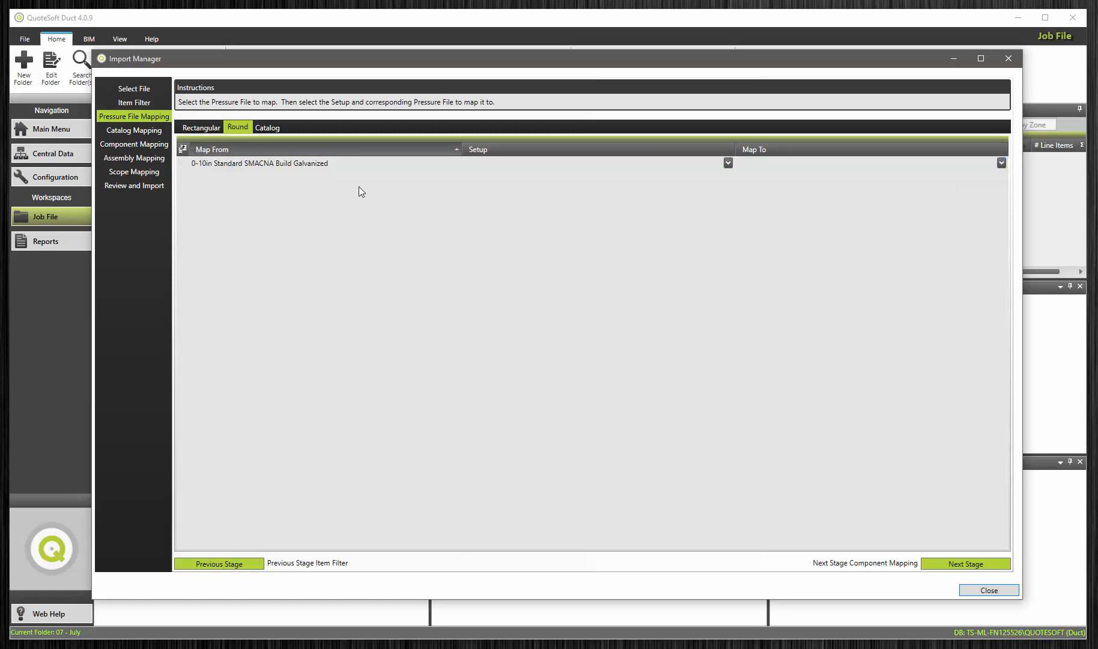
click(728, 162)
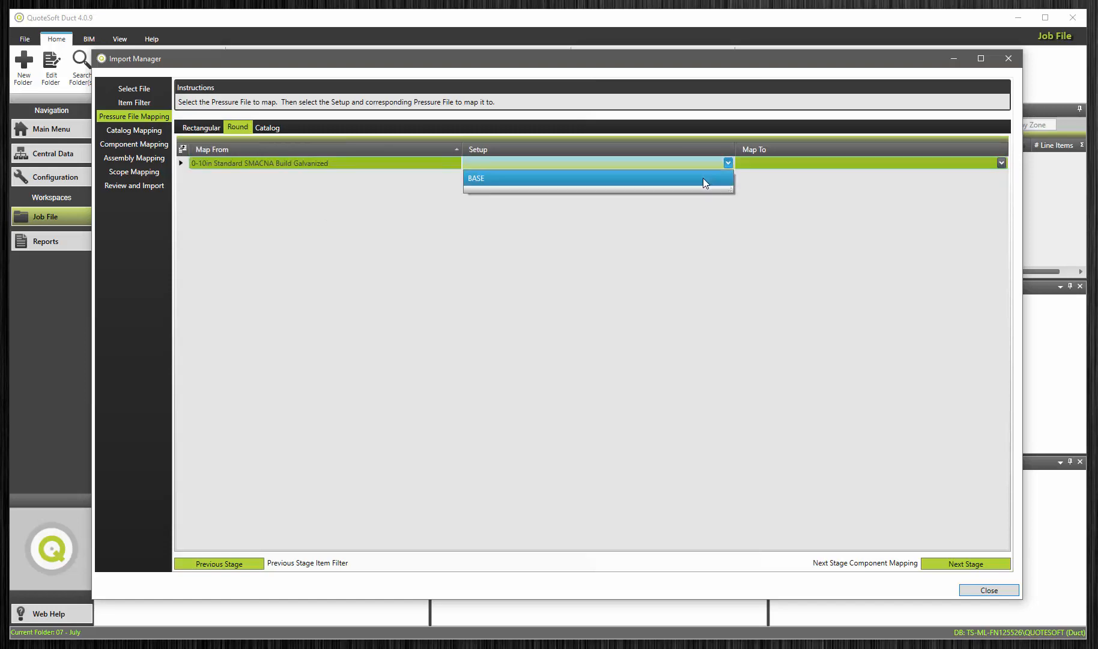
click(702, 177)
click(1000, 162)
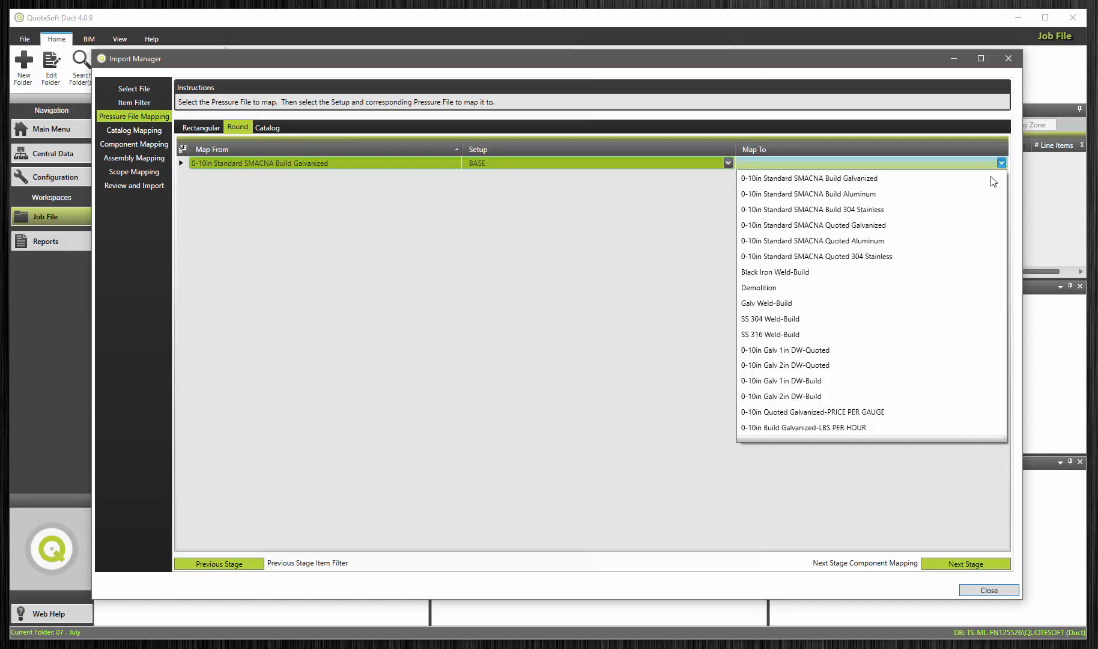
click(874, 177)
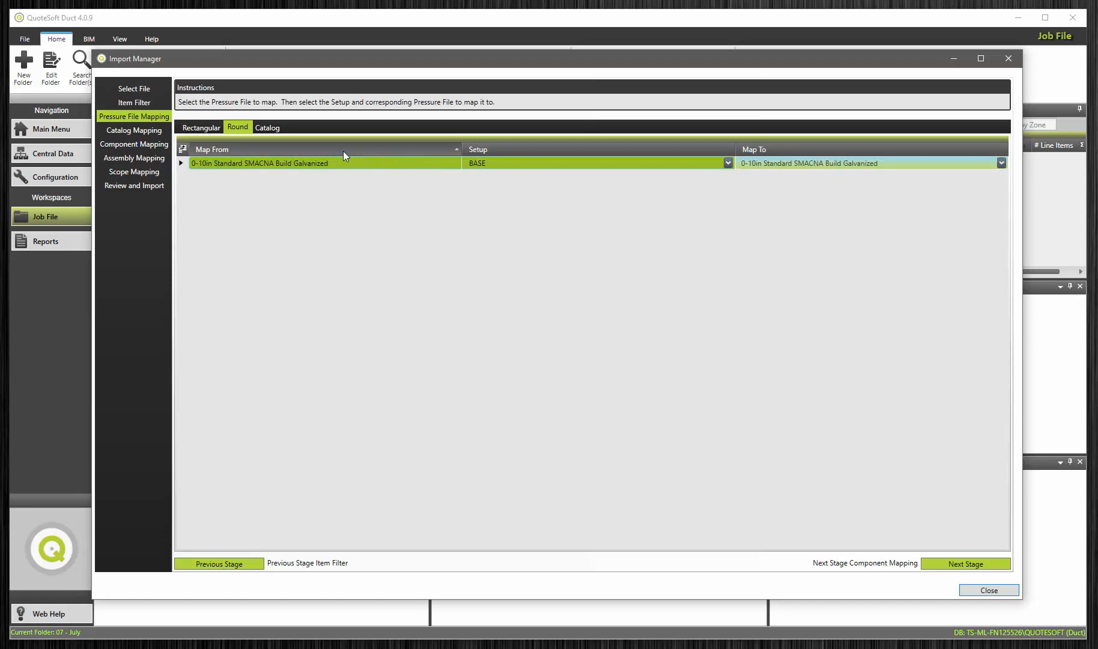
Step: Map the catalog pressure file to setup BASE and Catalog Components
click(276, 126)
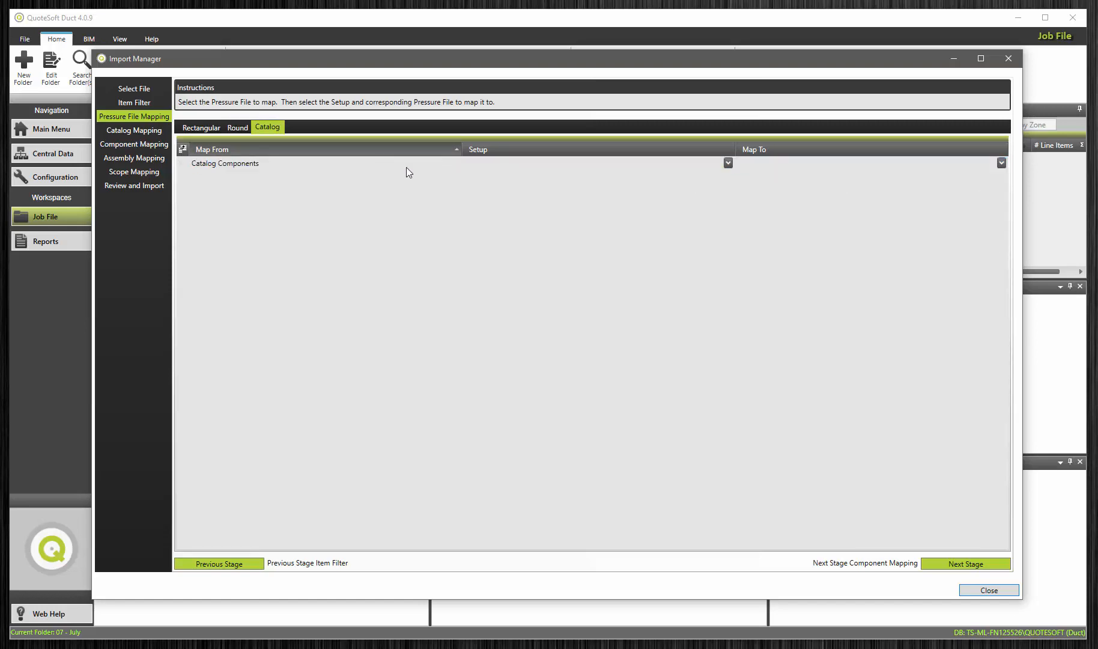
click(727, 163)
click(715, 179)
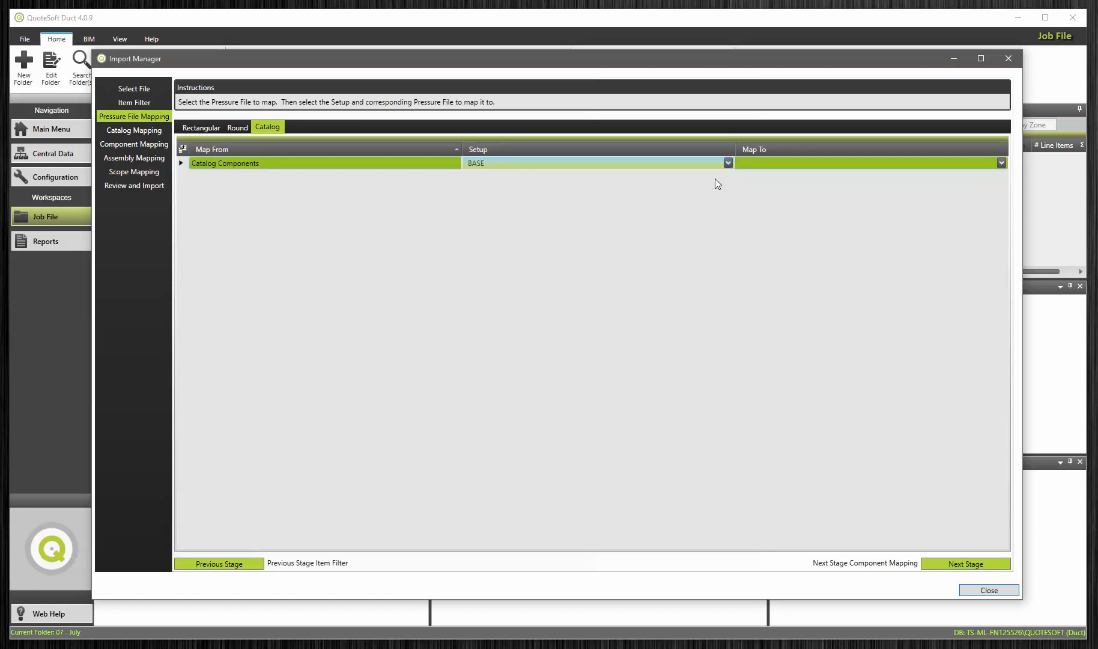
click(1001, 162)
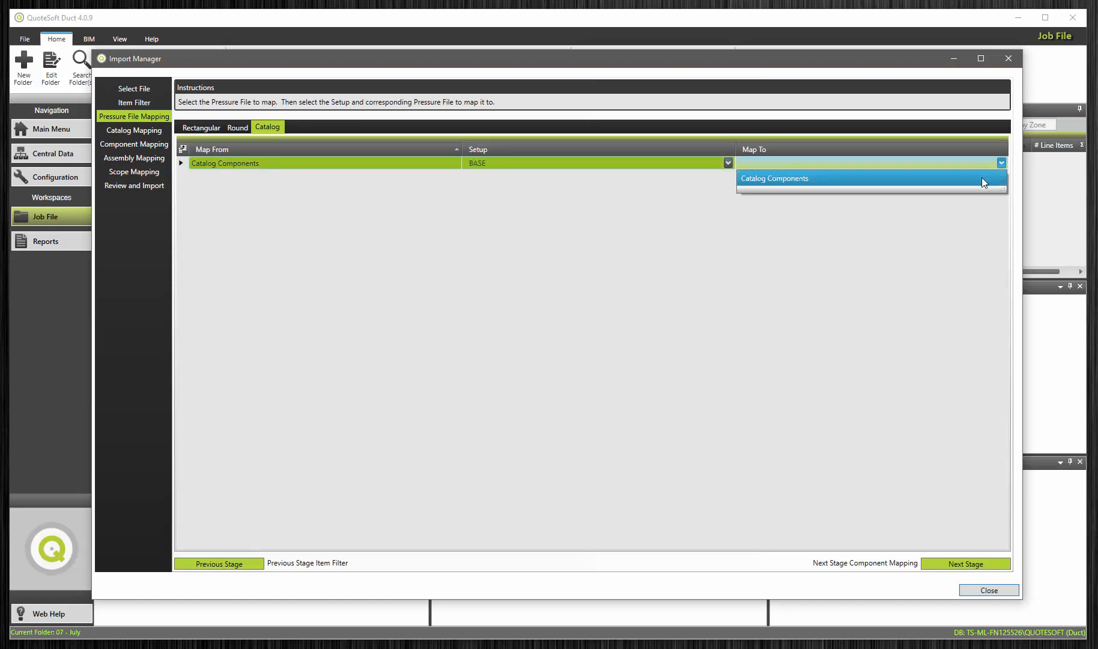
click(979, 179)
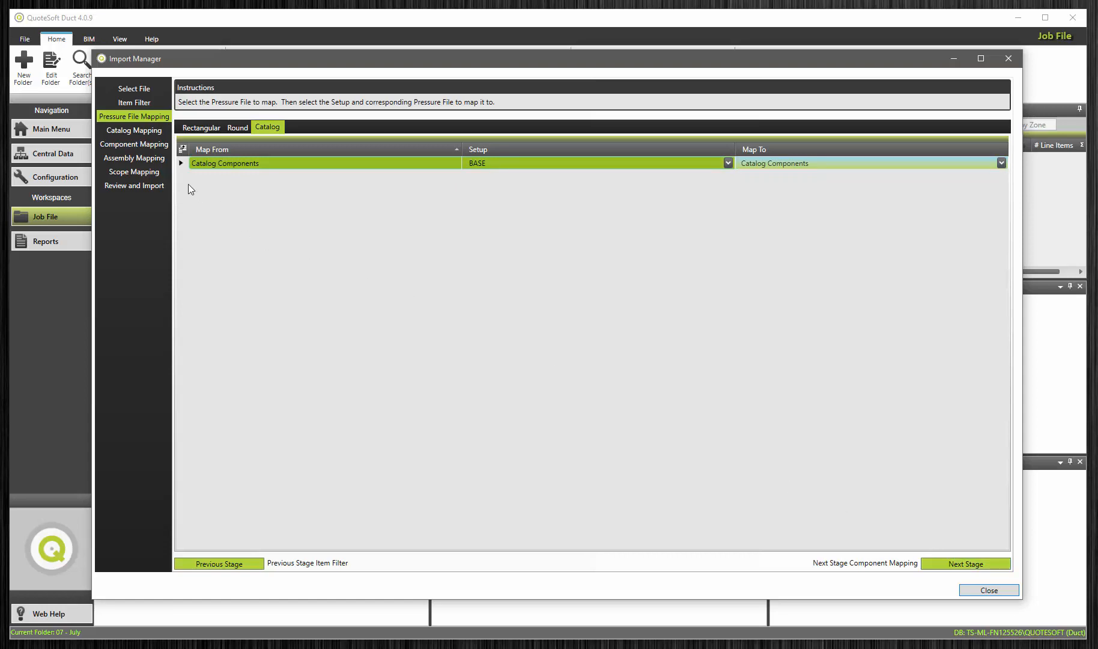
Step: In Catalog Mapping, map the size 10 2-Cone Diffuser to item 10-2CD in the Air Devices Catalog's 2-Cone Diffusers group
click(144, 130)
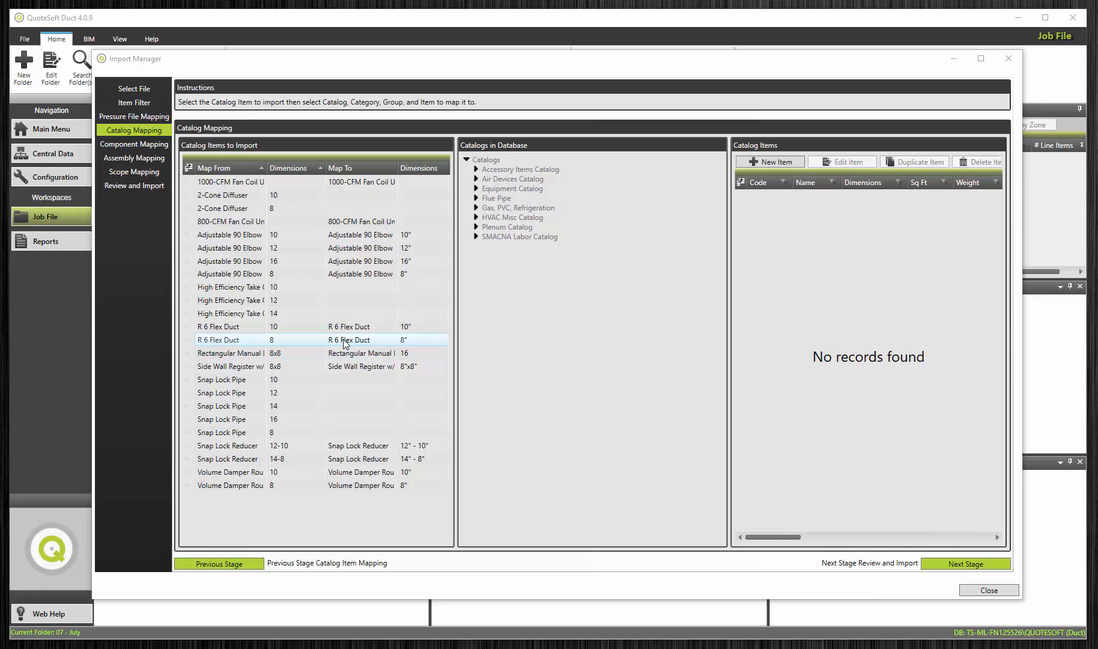
click(246, 197)
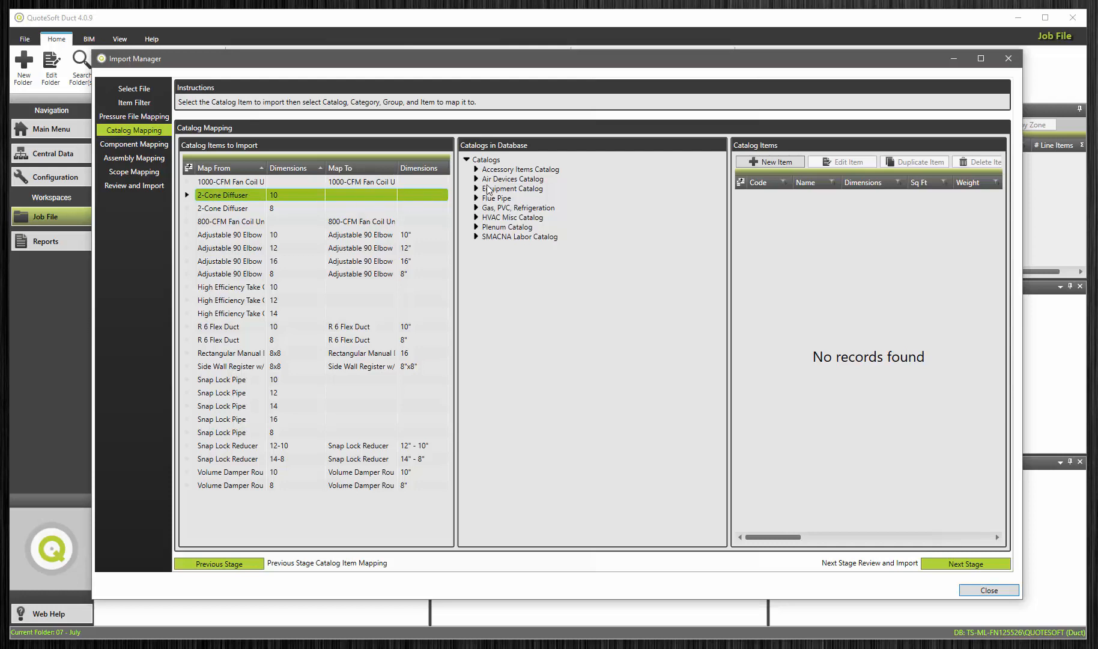
double_click(507, 180)
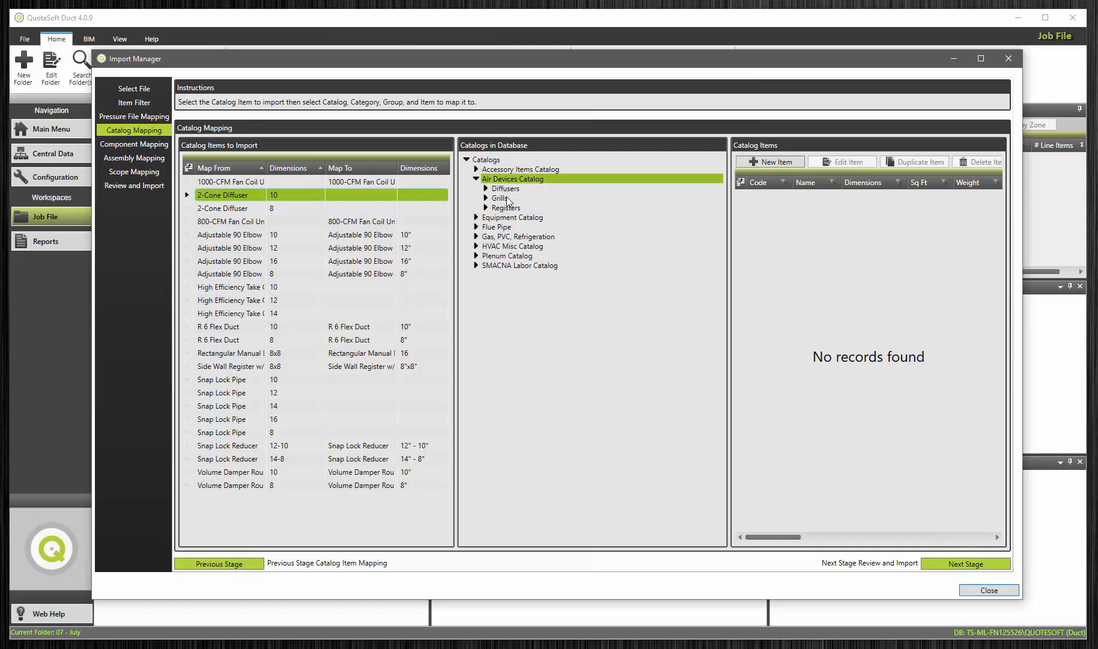
double_click(506, 189)
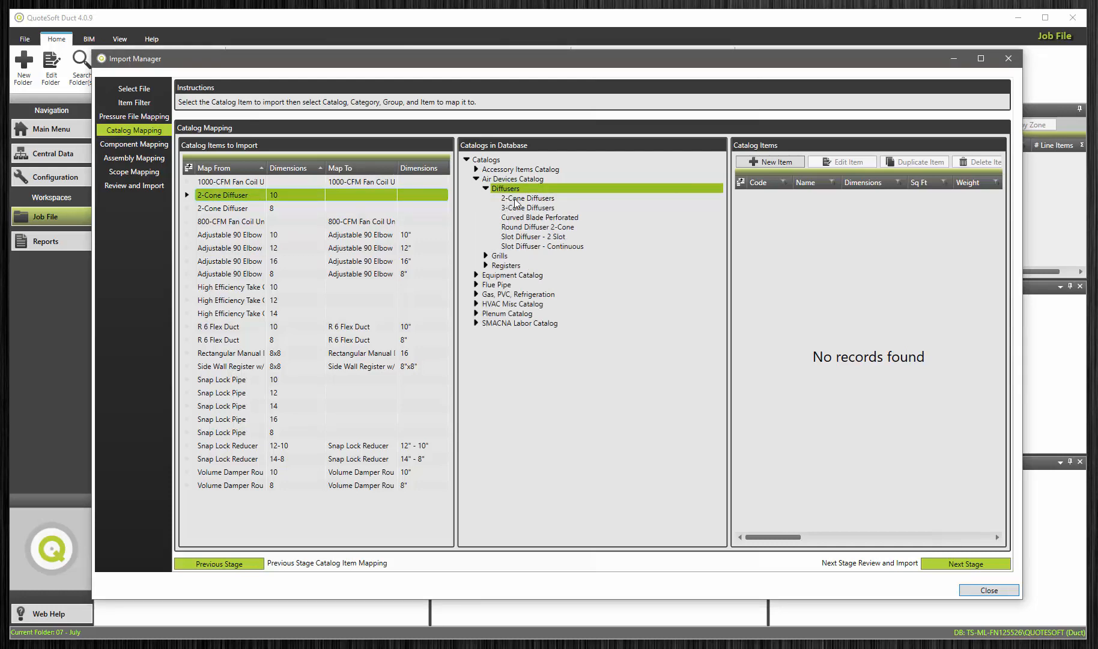
click(515, 200)
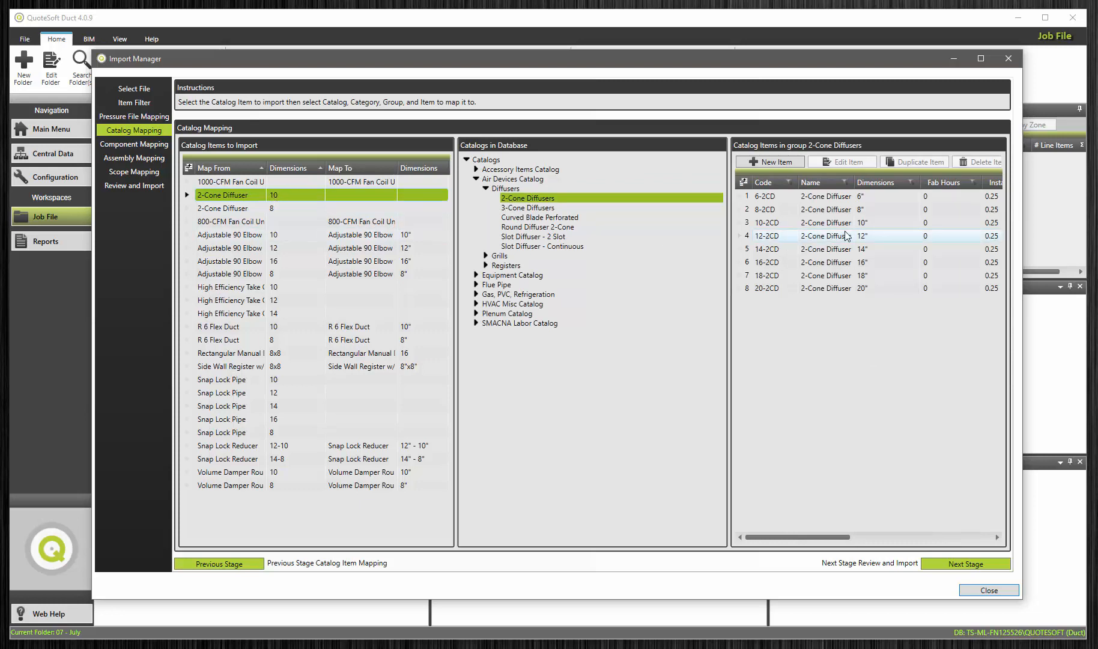
click(863, 222)
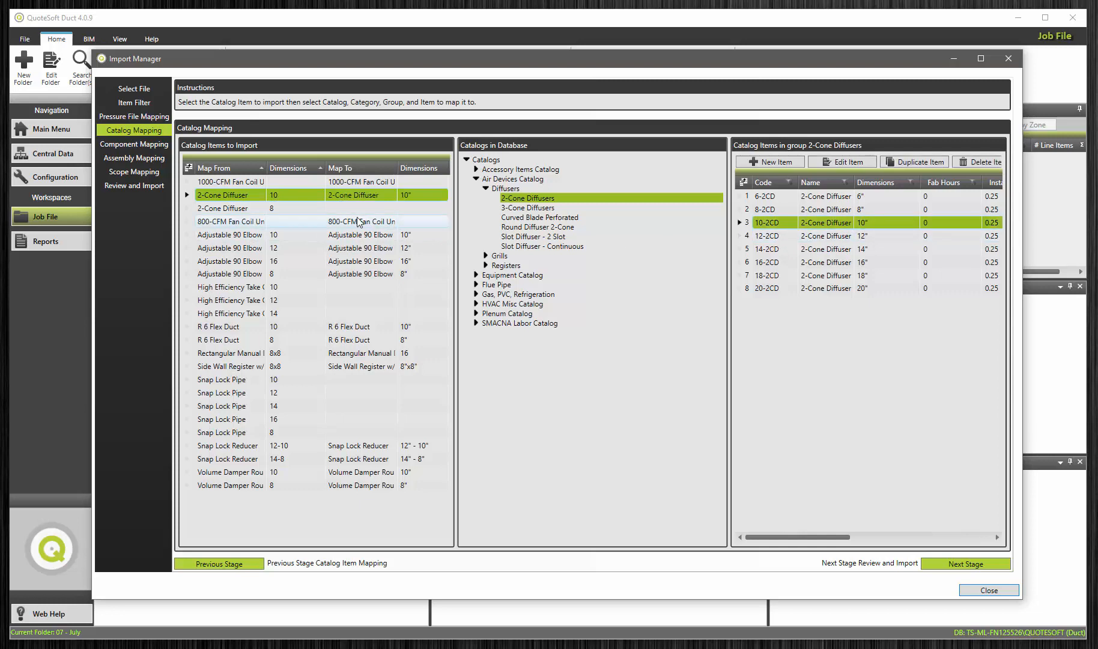
Step: Map the size 8 2-Cone Diffuser to item 8-2CD in the 2-Cone Diffusers group
click(292, 208)
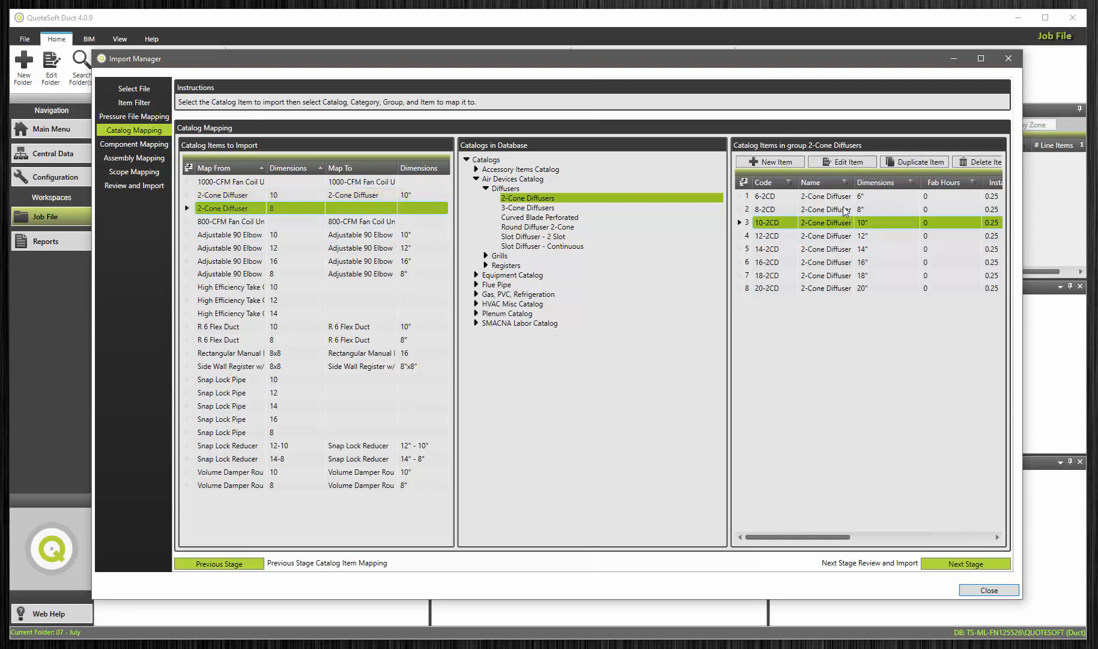
click(862, 209)
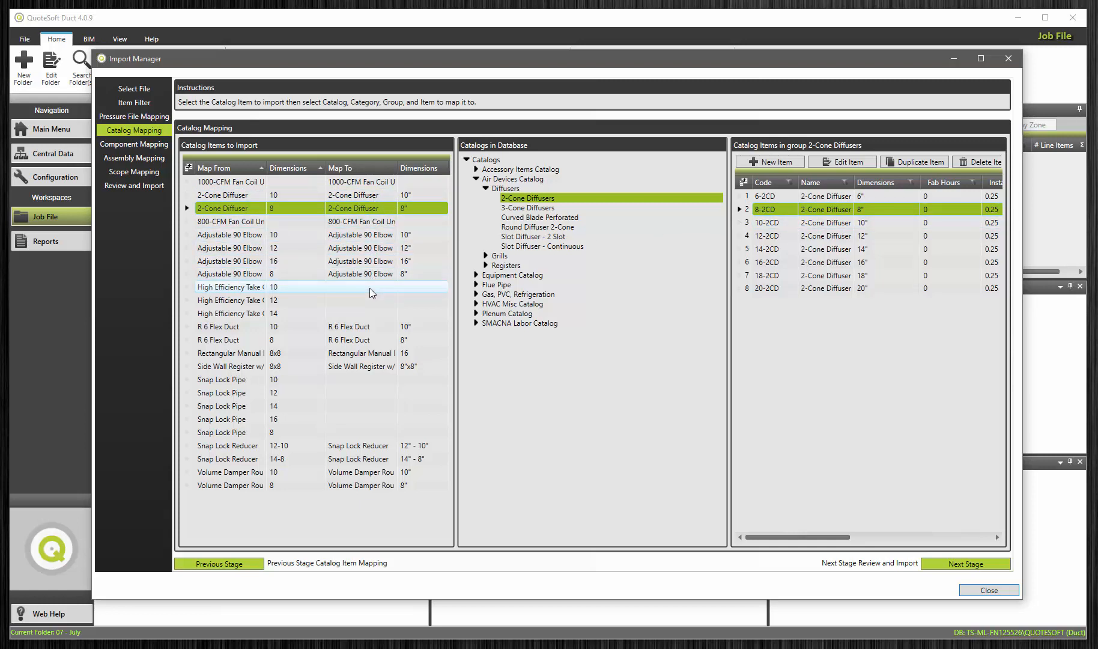
Step: Map the size 10, 12 and 14 High Efficiency Take Offs to 10-HETO, 12-HETO and 14-HETO under Accessory Items Catalog, Snap Lock Items, High Efficiency Takeoff
click(270, 288)
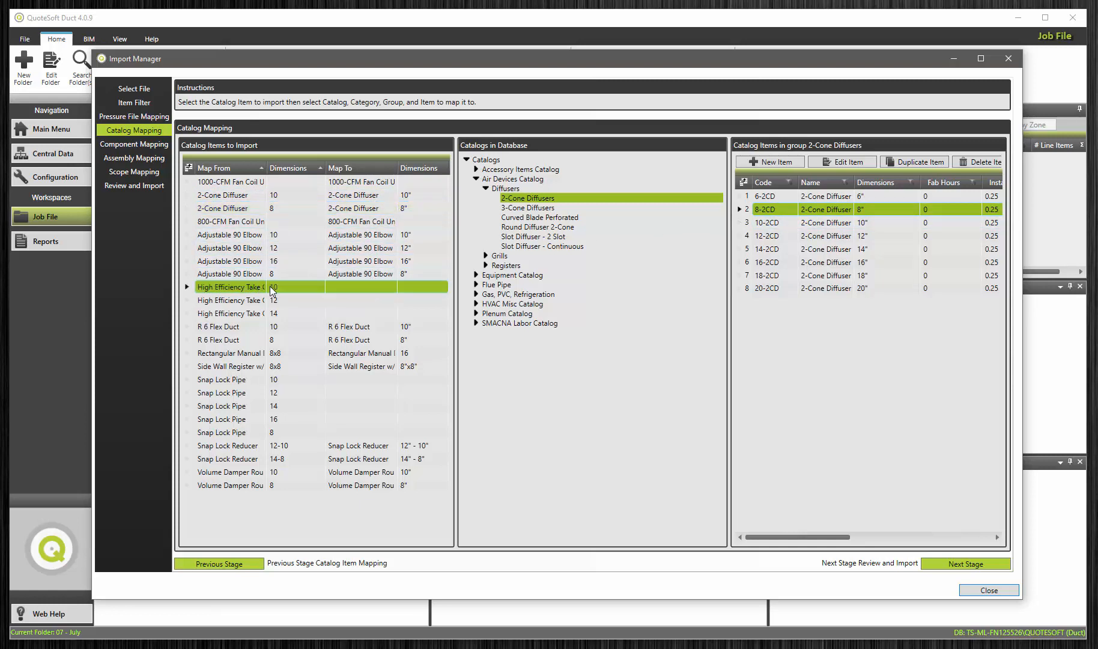
click(476, 169)
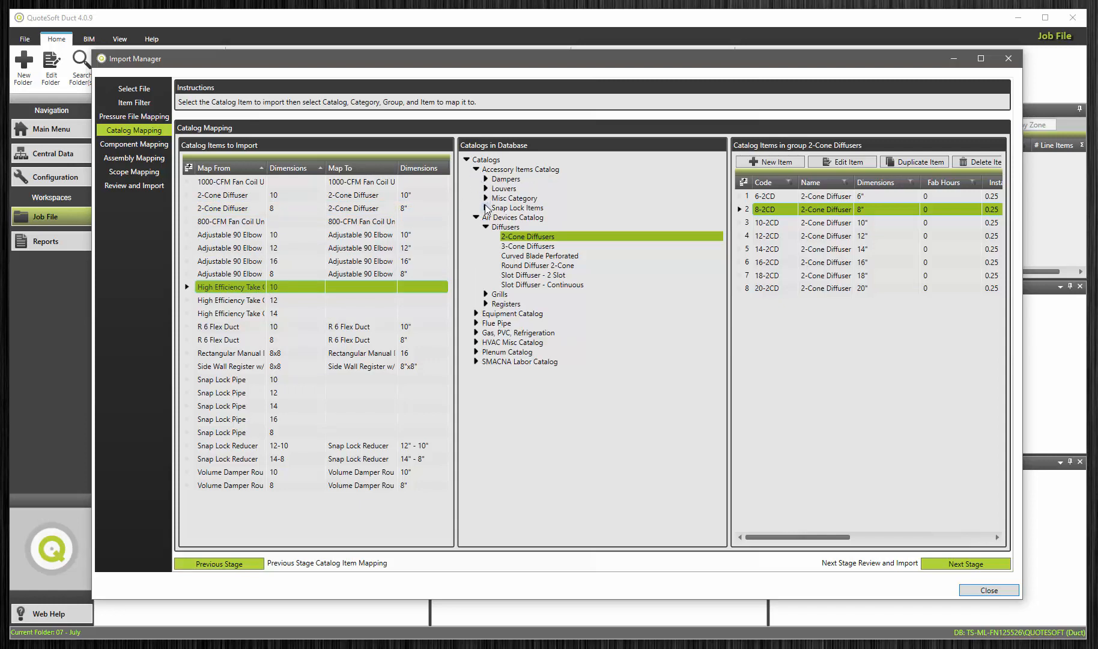
click(485, 208)
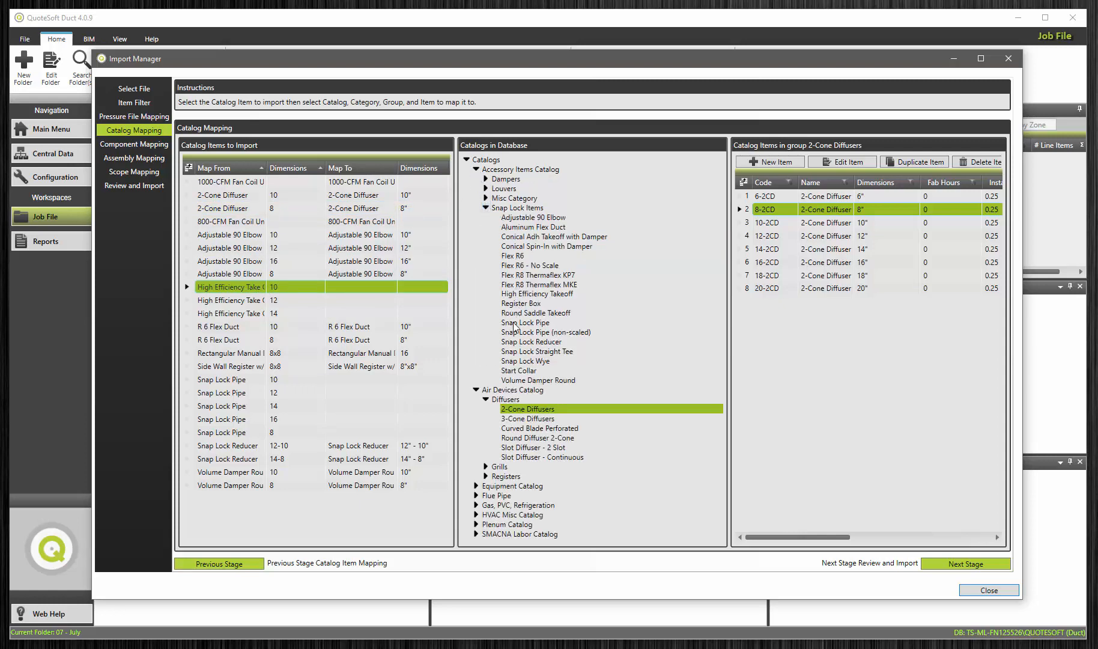
click(515, 294)
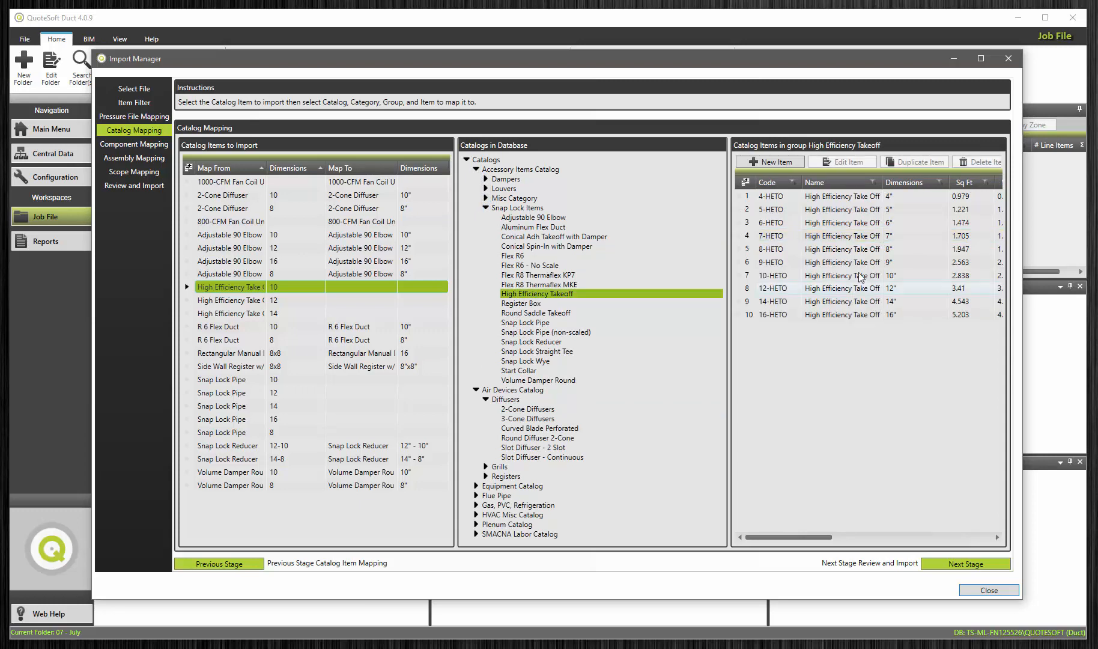
click(901, 274)
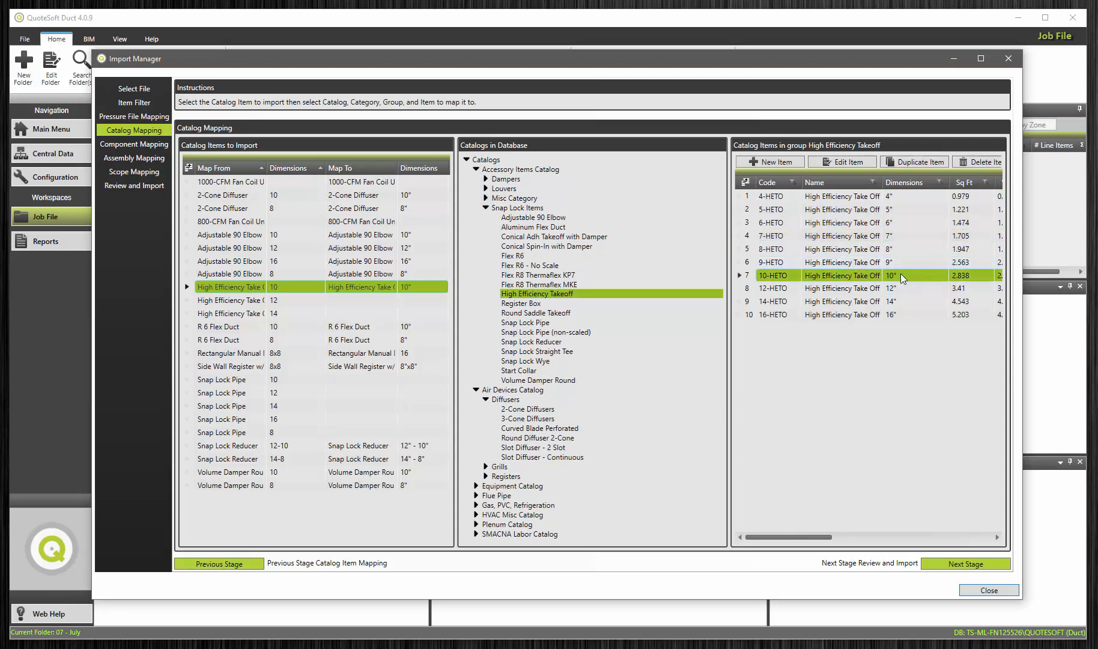
click(310, 304)
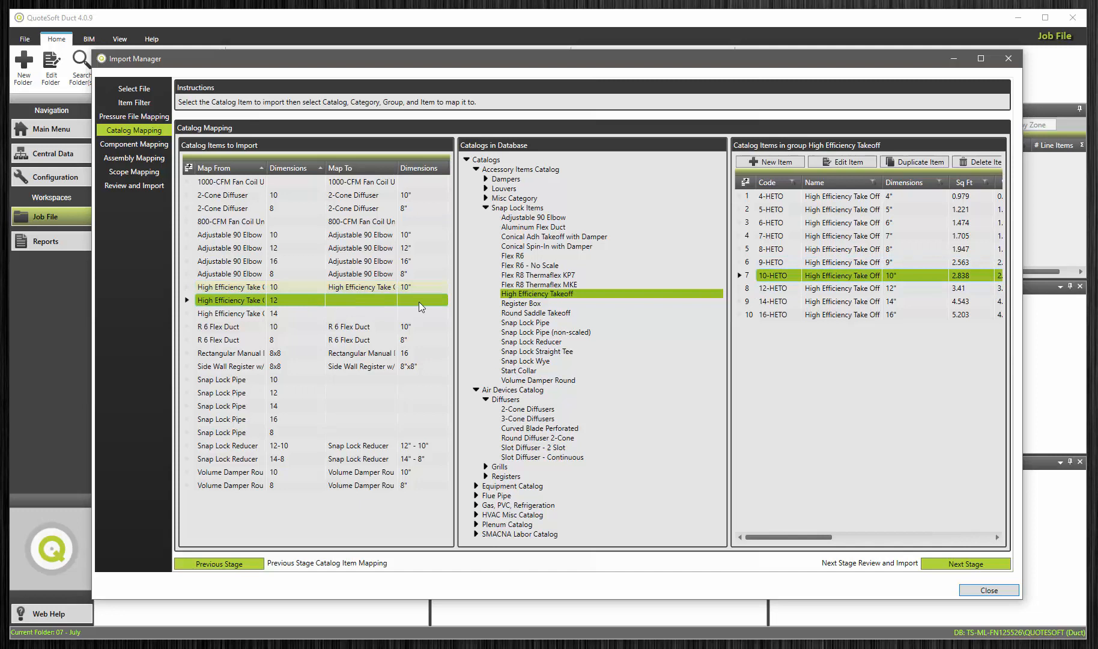
click(908, 288)
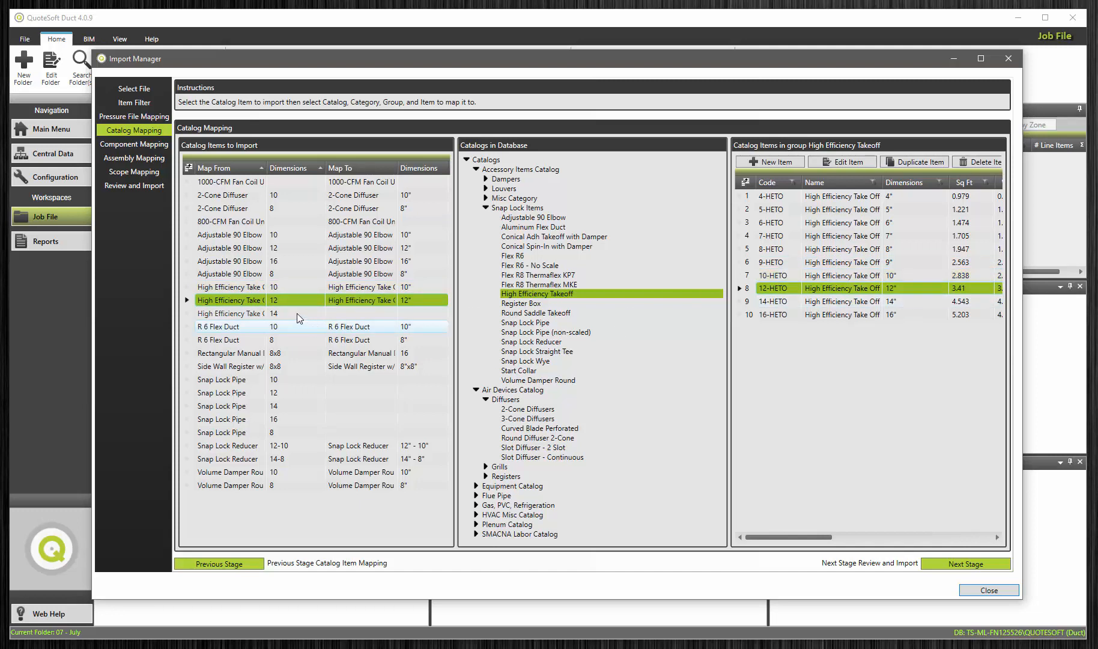
click(358, 314)
click(835, 302)
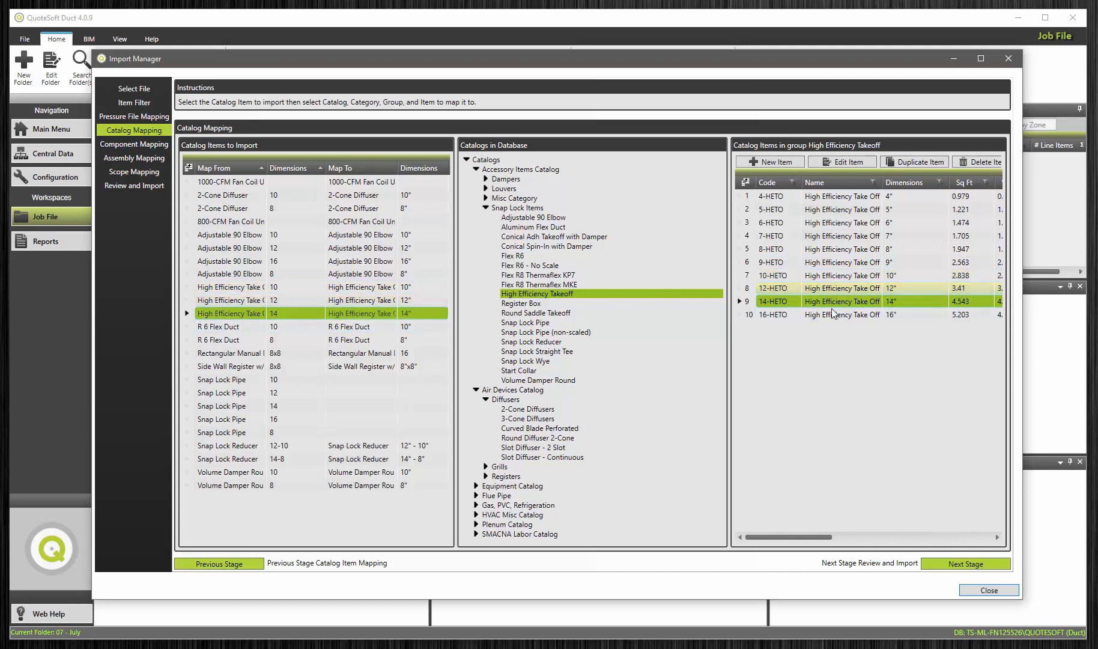
Step: Map the Snap Lock Pipe sizes 10, 12, 14, 16 and 8 to the matching 10-SLP, 12-SLP, 14-SLP, 16-SLP and 8-SLP items in the Snap Lock Pipe group
click(292, 381)
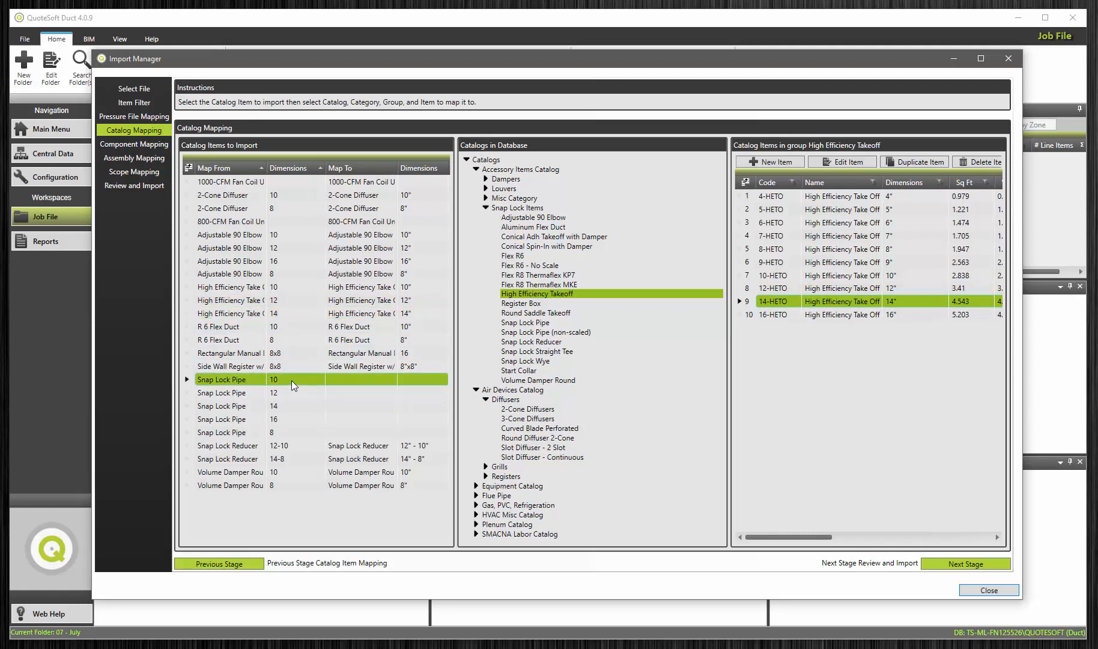
click(550, 323)
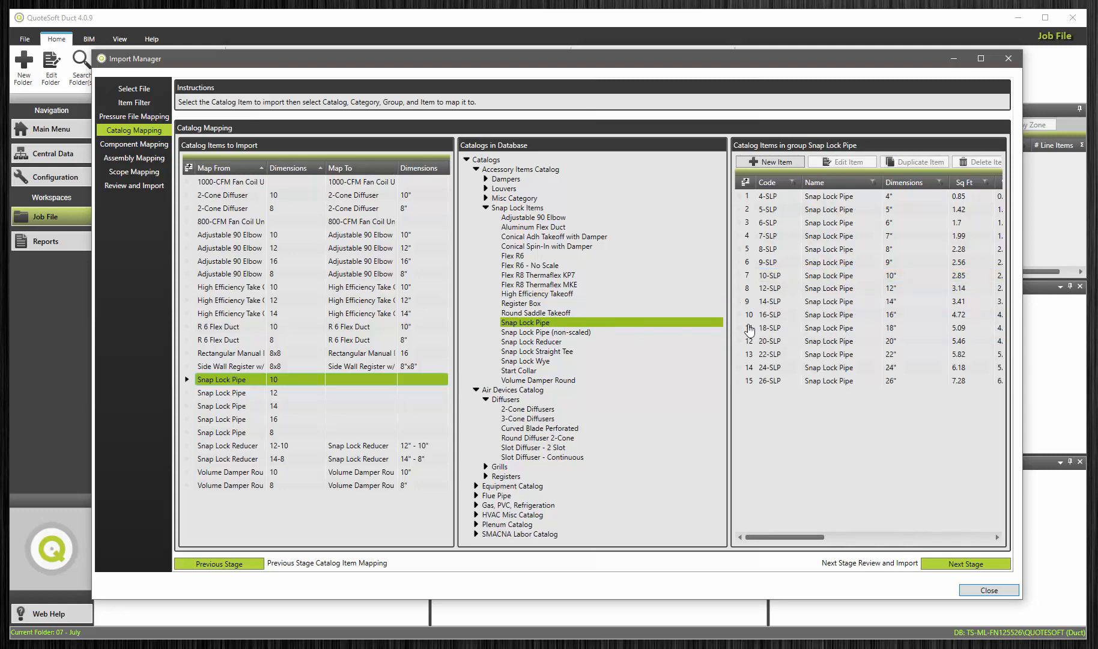
click(895, 275)
click(358, 390)
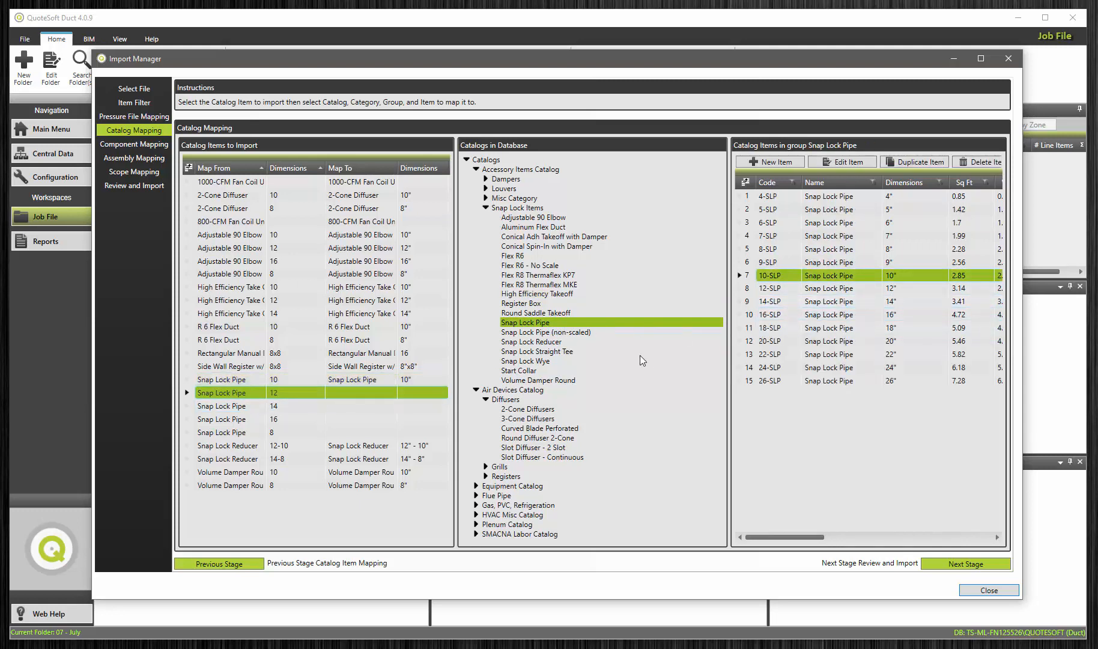
click(894, 289)
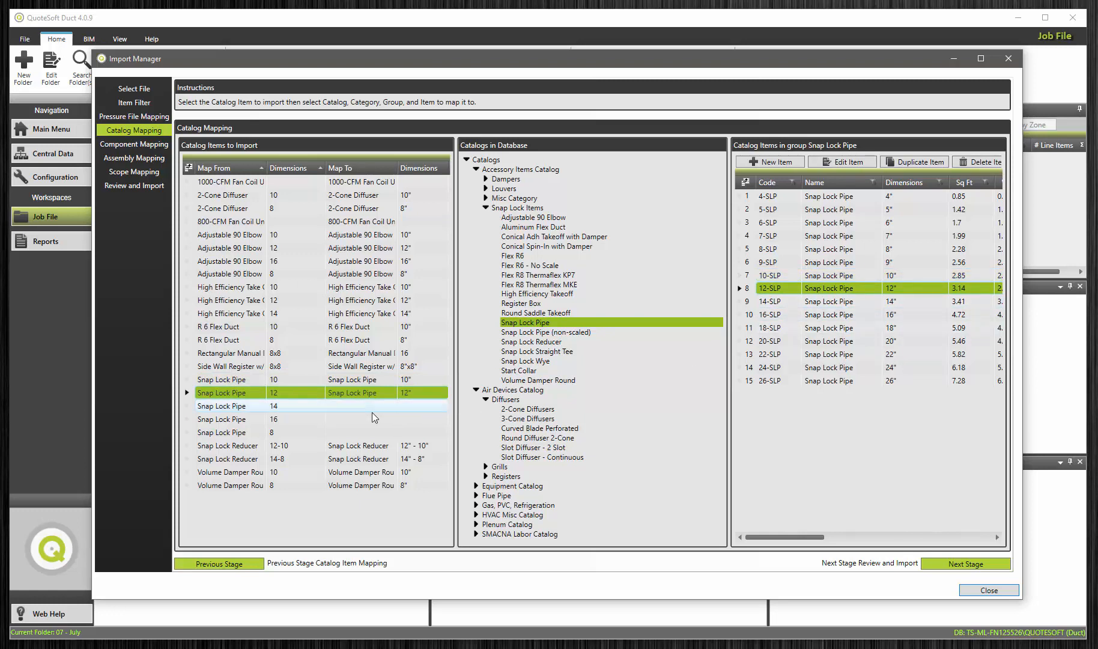
click(356, 406)
click(907, 302)
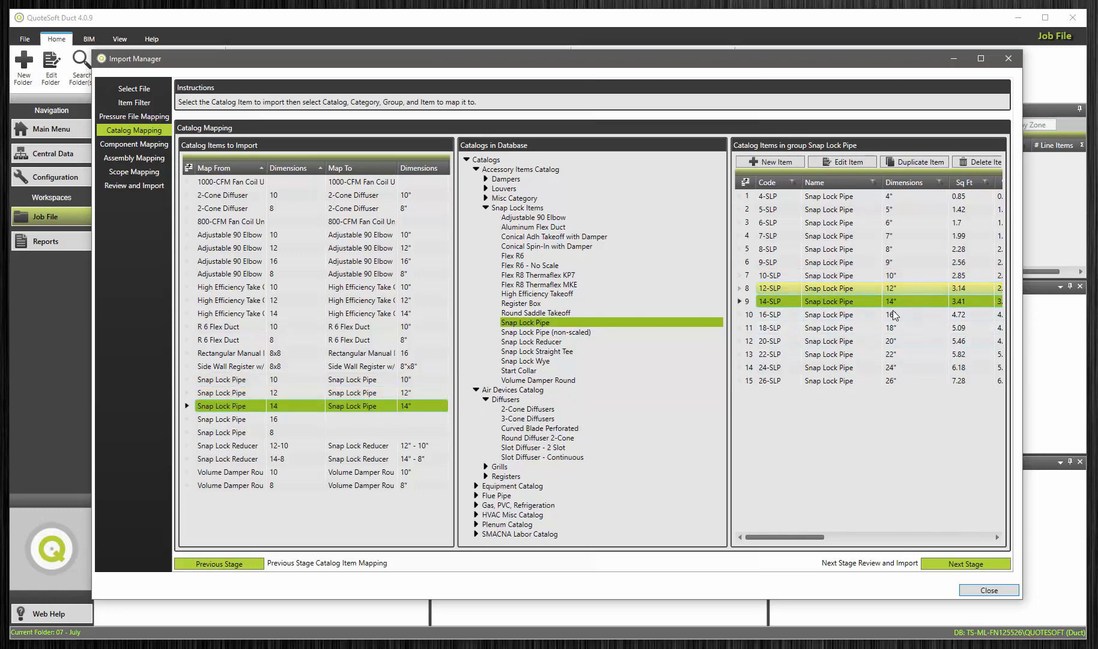
click(375, 417)
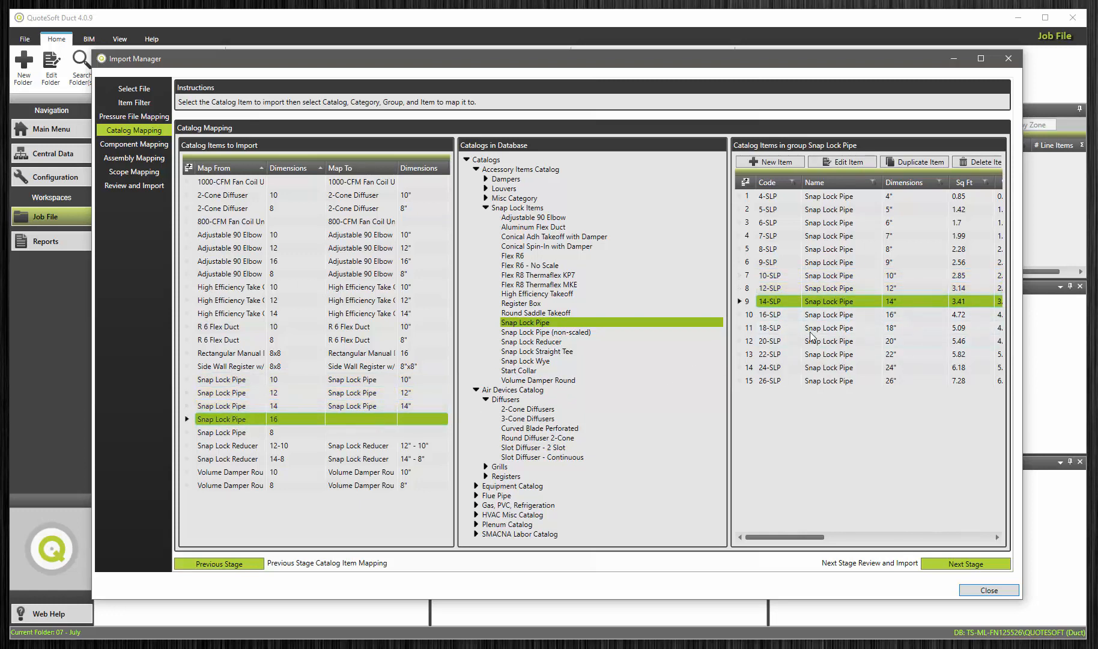
click(895, 314)
click(313, 433)
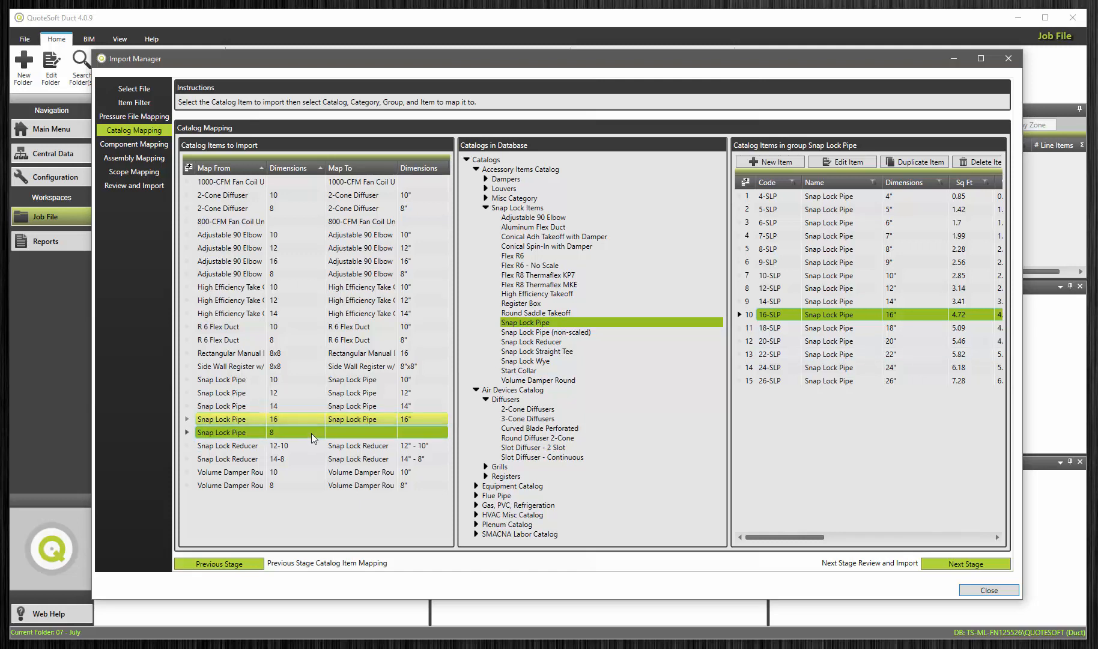
click(903, 251)
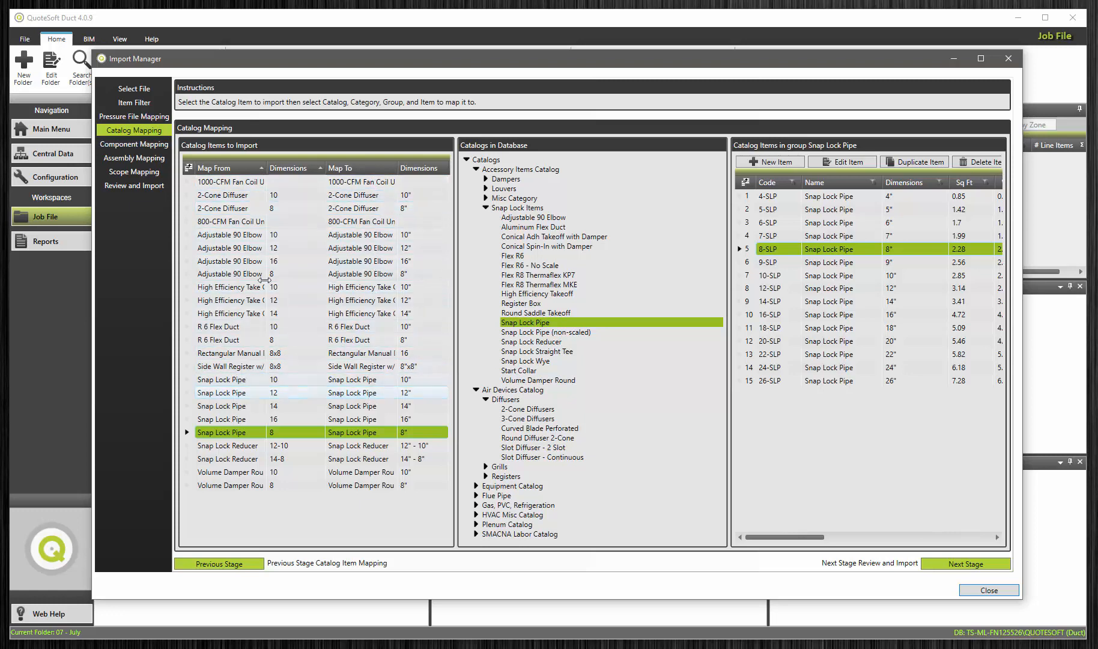
Step: In Component Mapping, map the rectangular 2in Wrap to setup BASE and component 2in Wrap
click(144, 145)
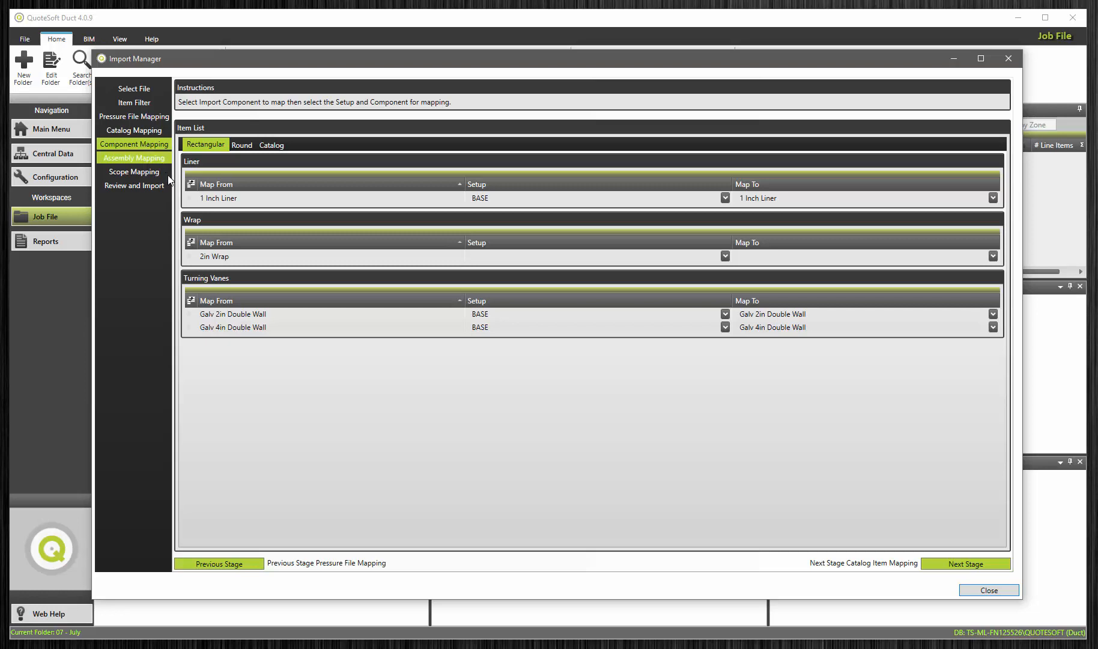
click(234, 199)
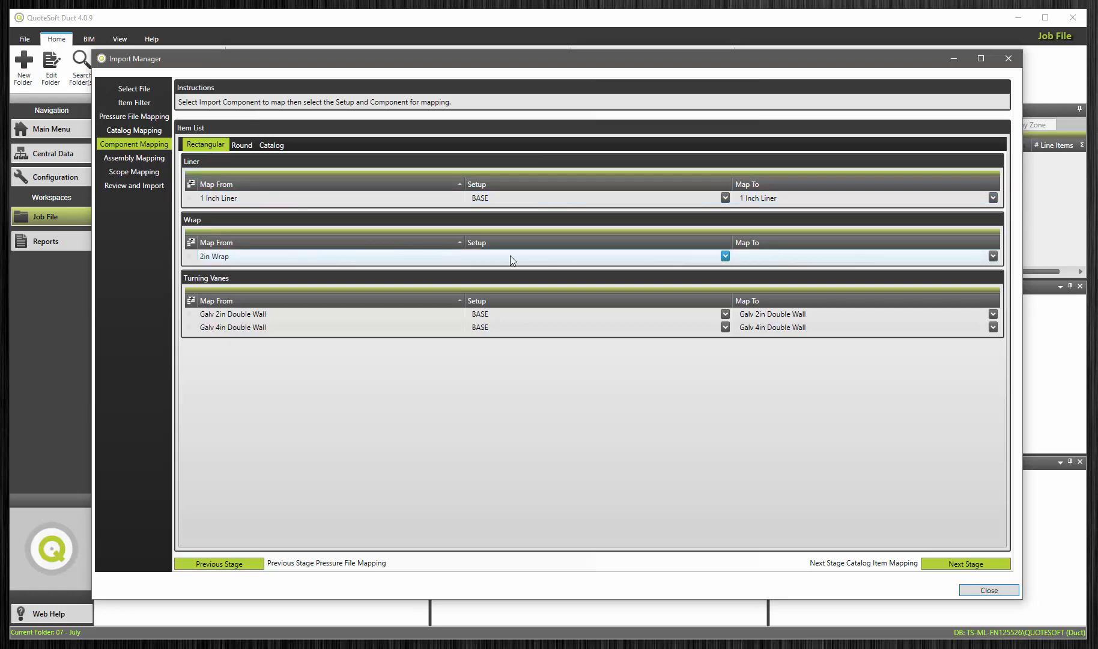
click(724, 256)
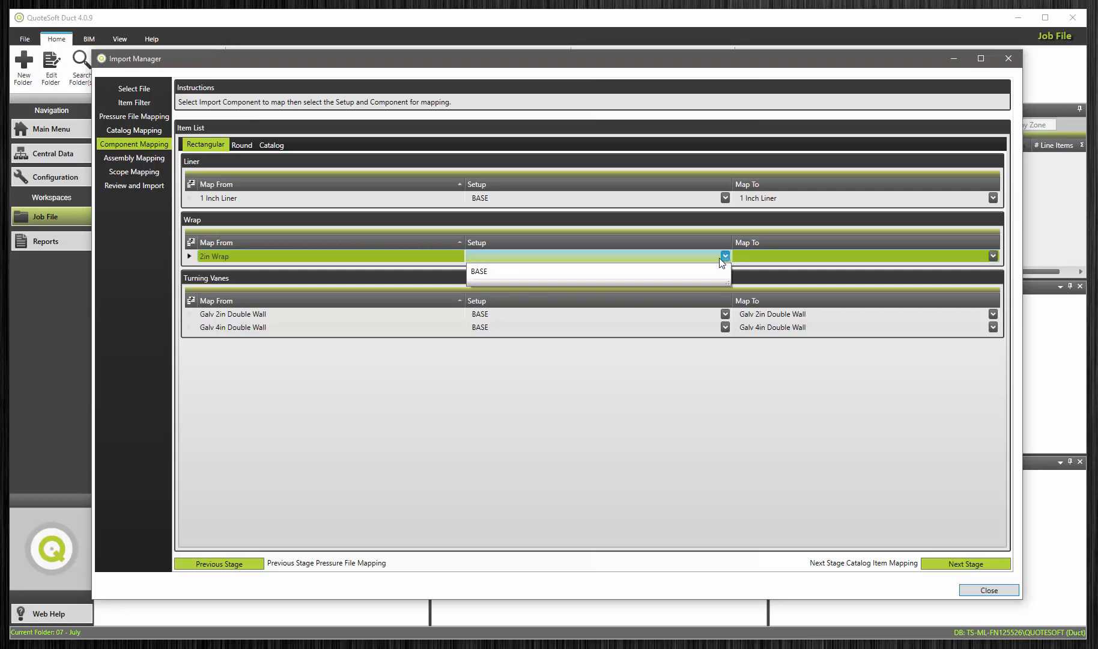
click(677, 273)
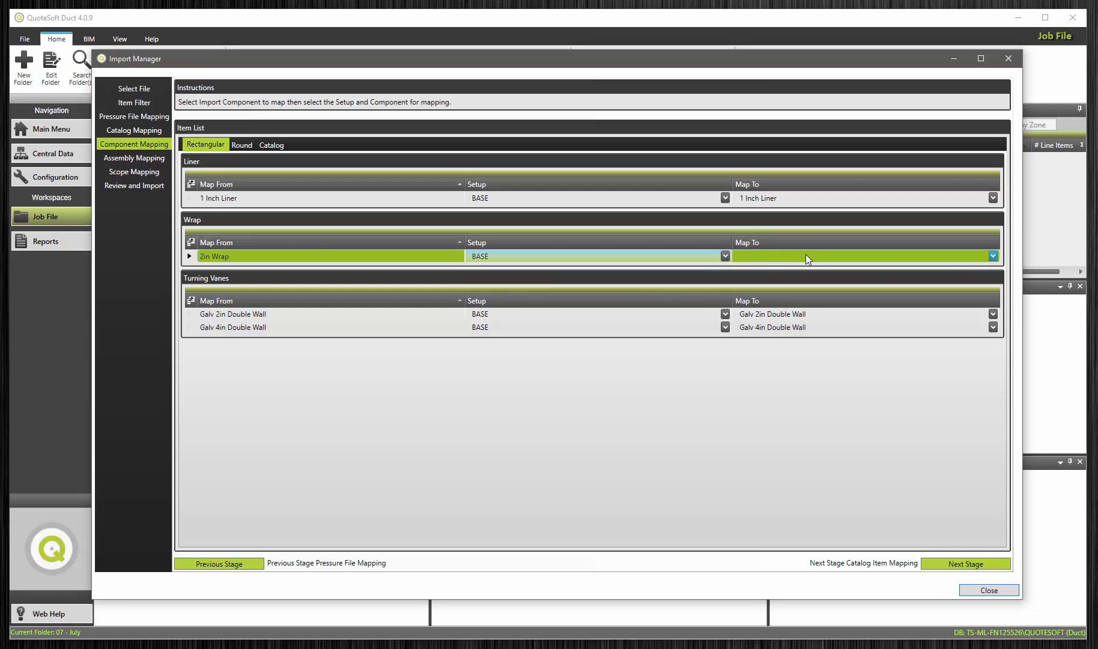
click(991, 256)
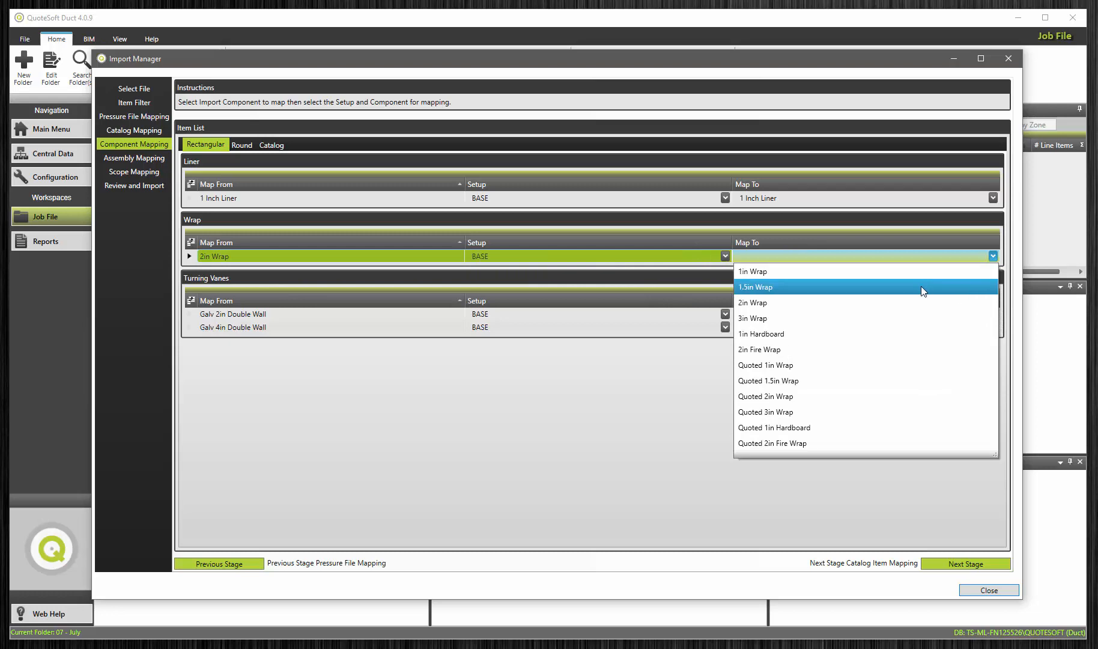
click(856, 306)
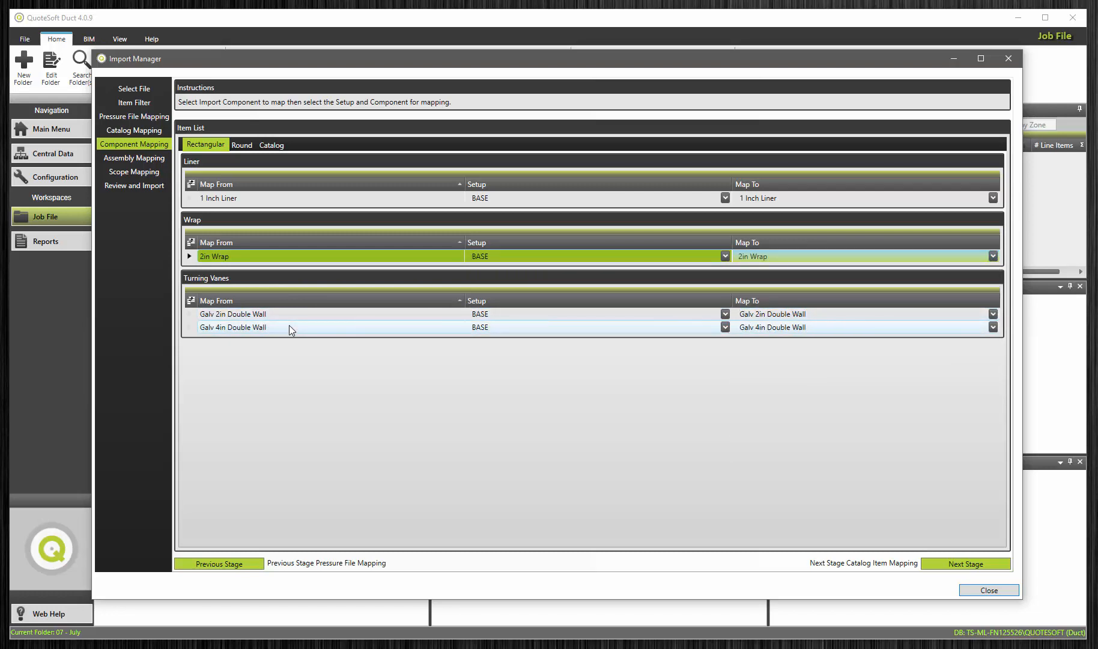
Step: Map the round component 2in Wrap to setup BASE and 2in Wrap
click(241, 145)
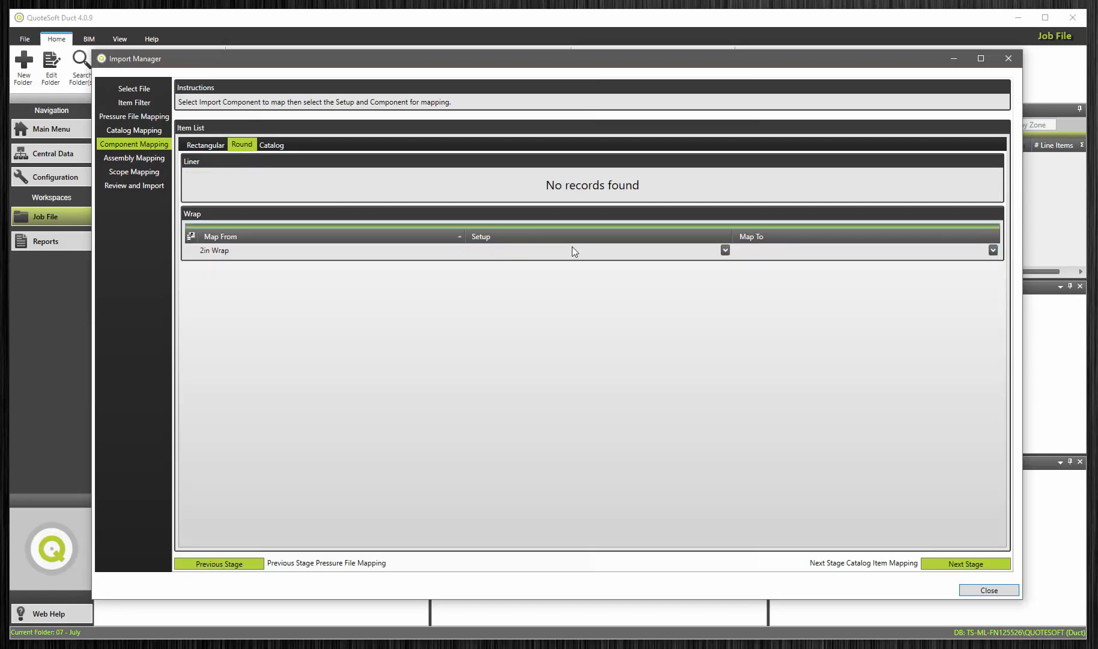
click(725, 249)
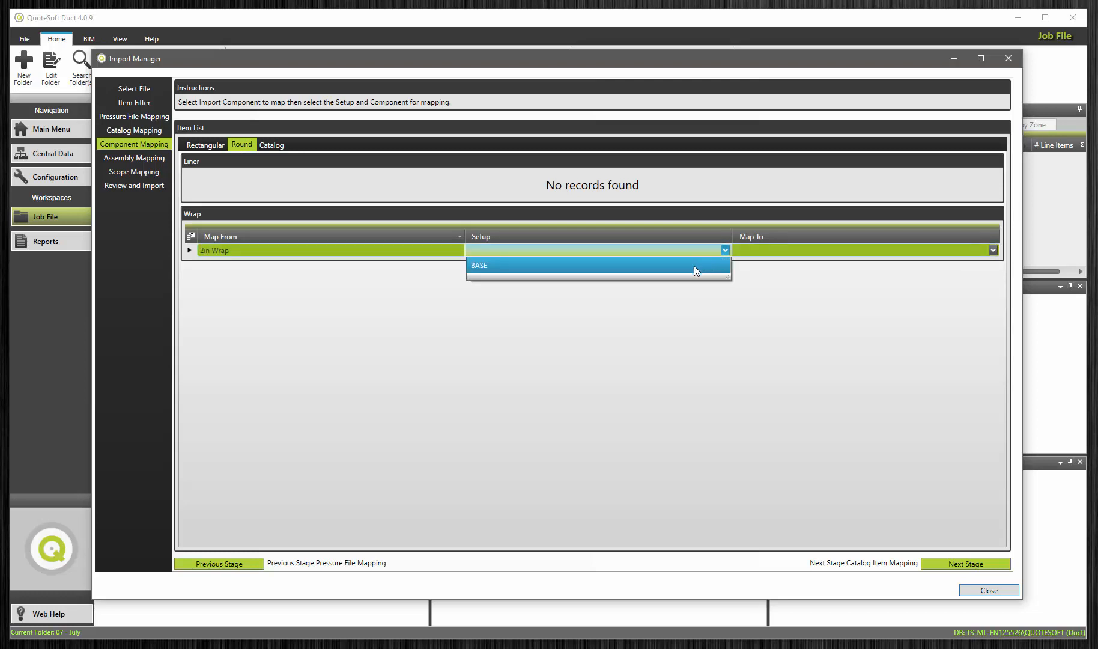
click(695, 266)
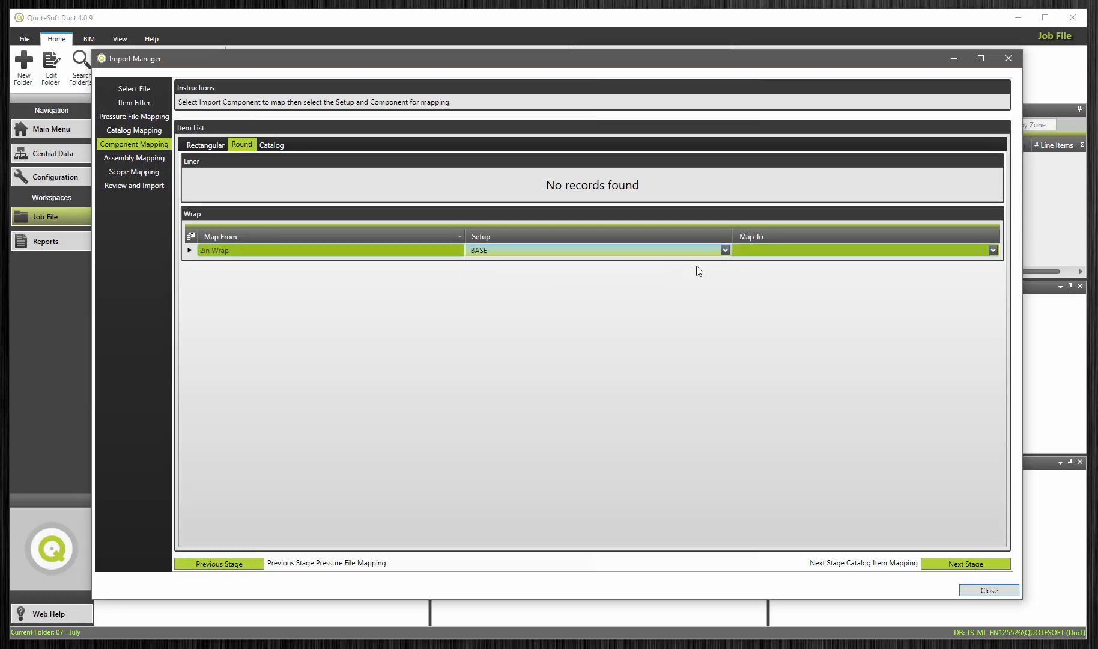
click(992, 249)
click(926, 296)
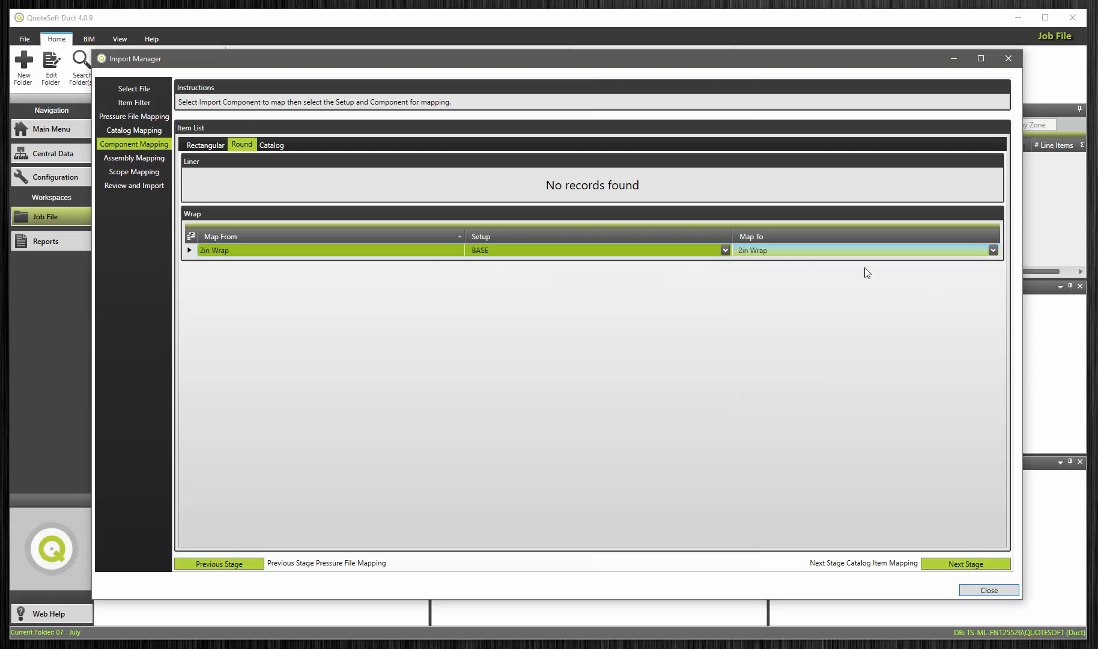
Step: Map the catalog components' round 2in Wrap to setup BASE and 2in Wrap
click(271, 144)
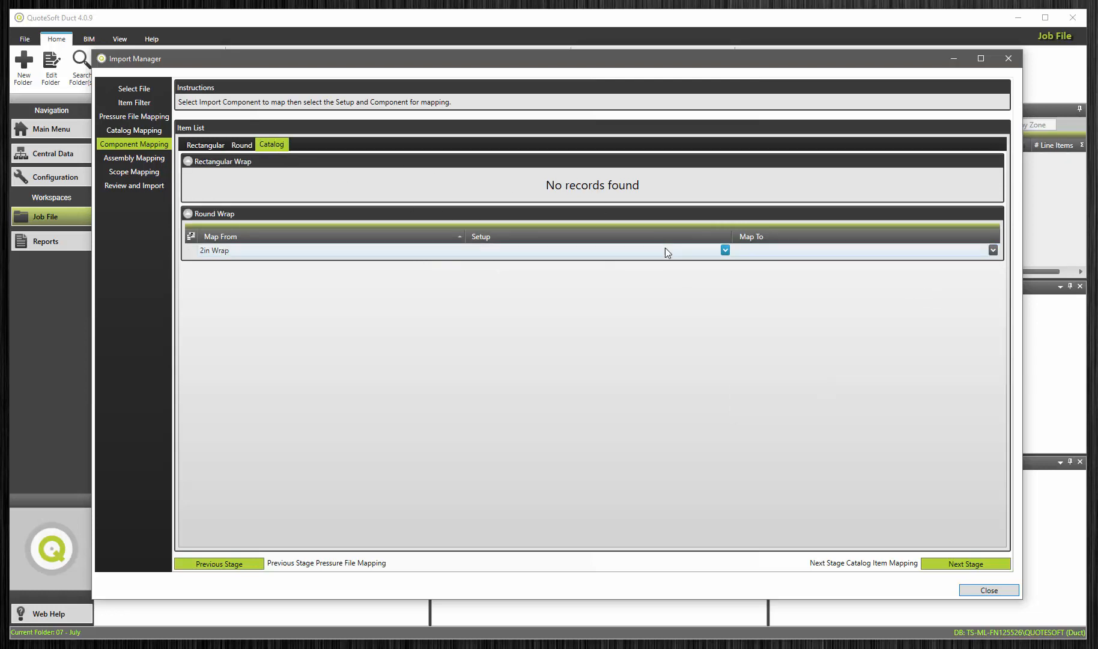
click(724, 250)
click(694, 267)
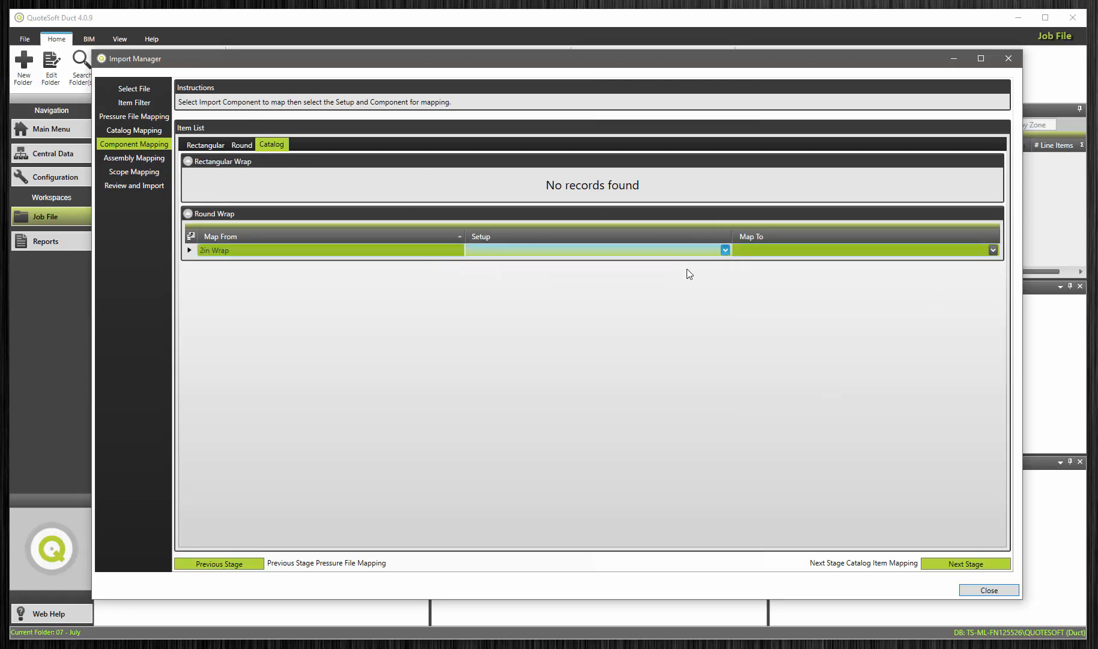
click(991, 249)
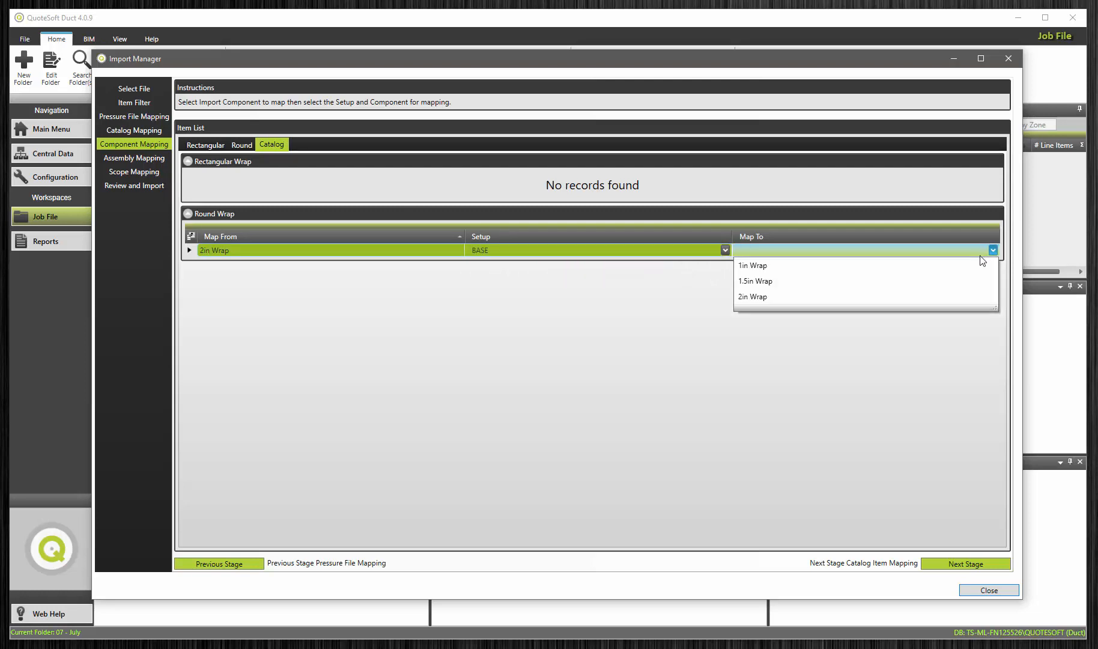
click(910, 297)
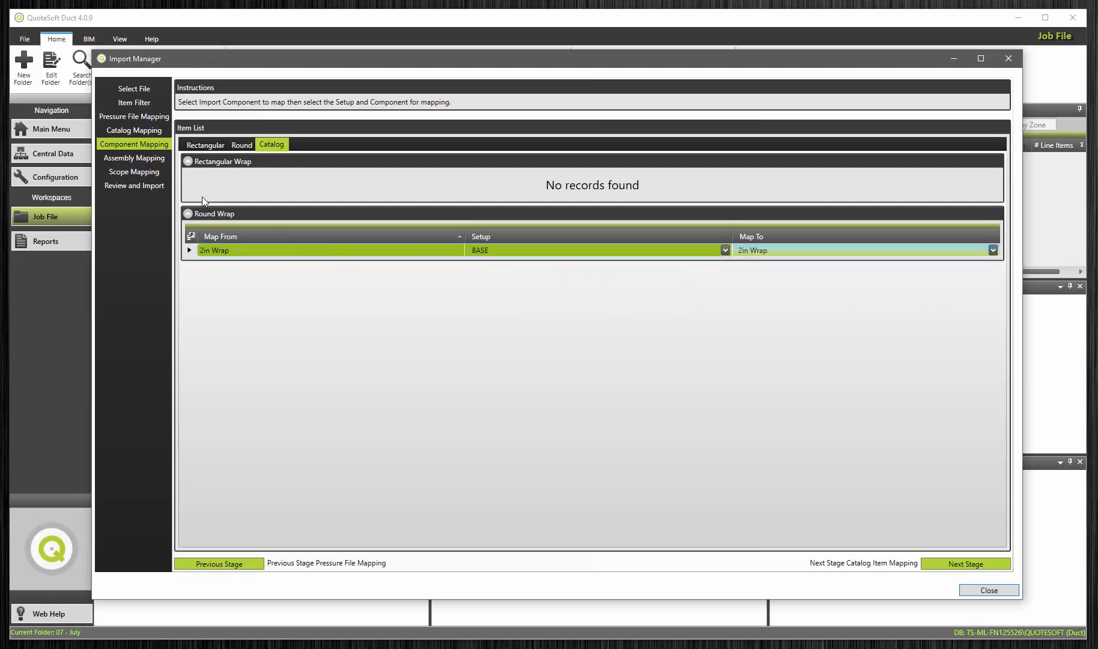
Step: In Assembly Mapping, map the 10in GRD Connection to the 10in Supply Connection assembly, code 10-GRD-SA
click(141, 156)
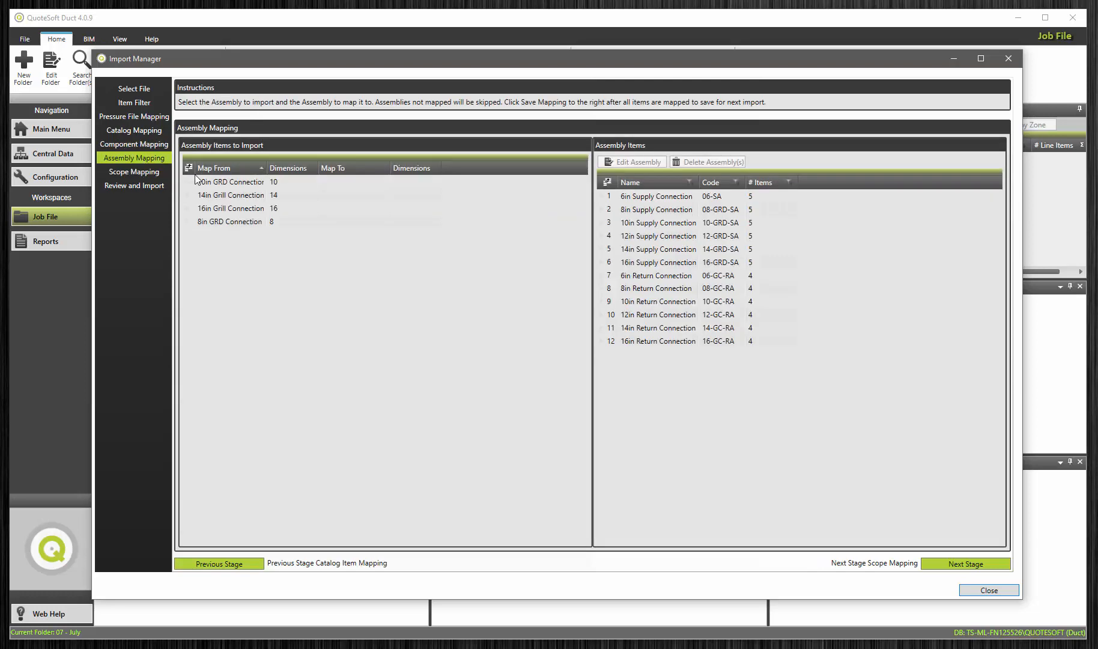
click(226, 183)
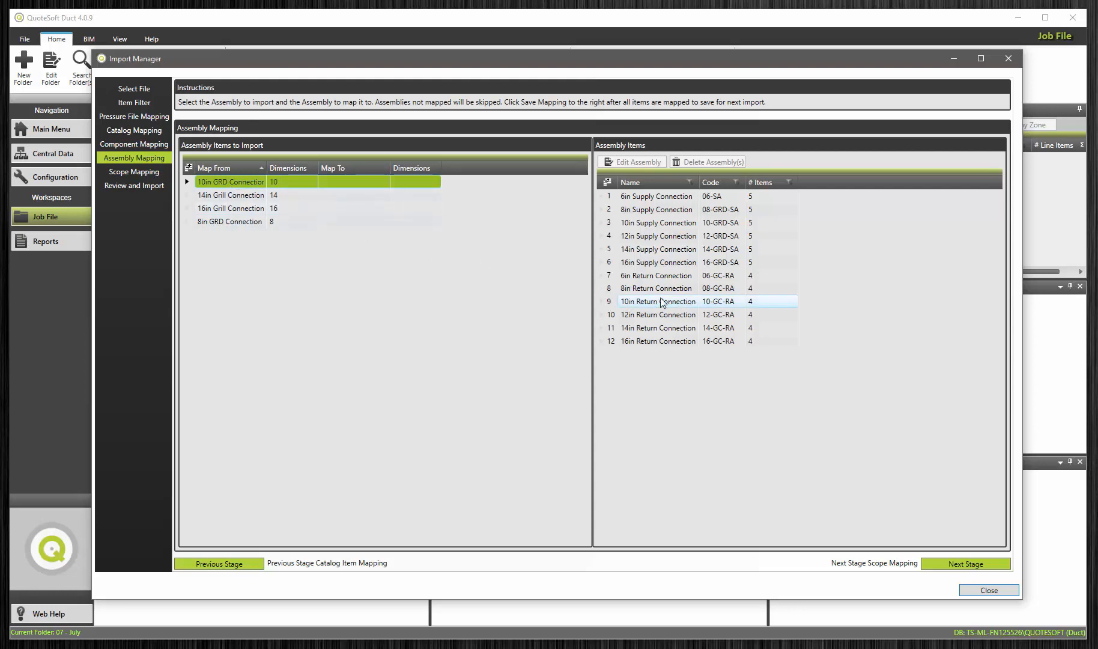
click(655, 224)
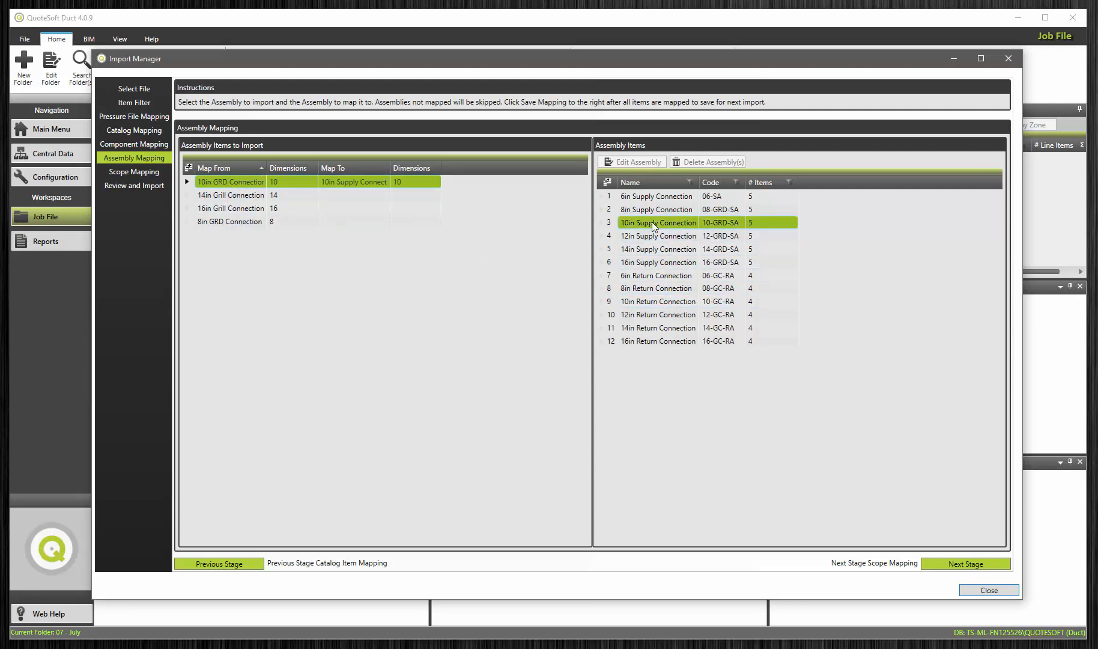
Step: Map the 14in and 16in Grill Connections to the same-size Return Connection assemblies, and the 8in GRD Connection to 8in Supply Connection
click(239, 196)
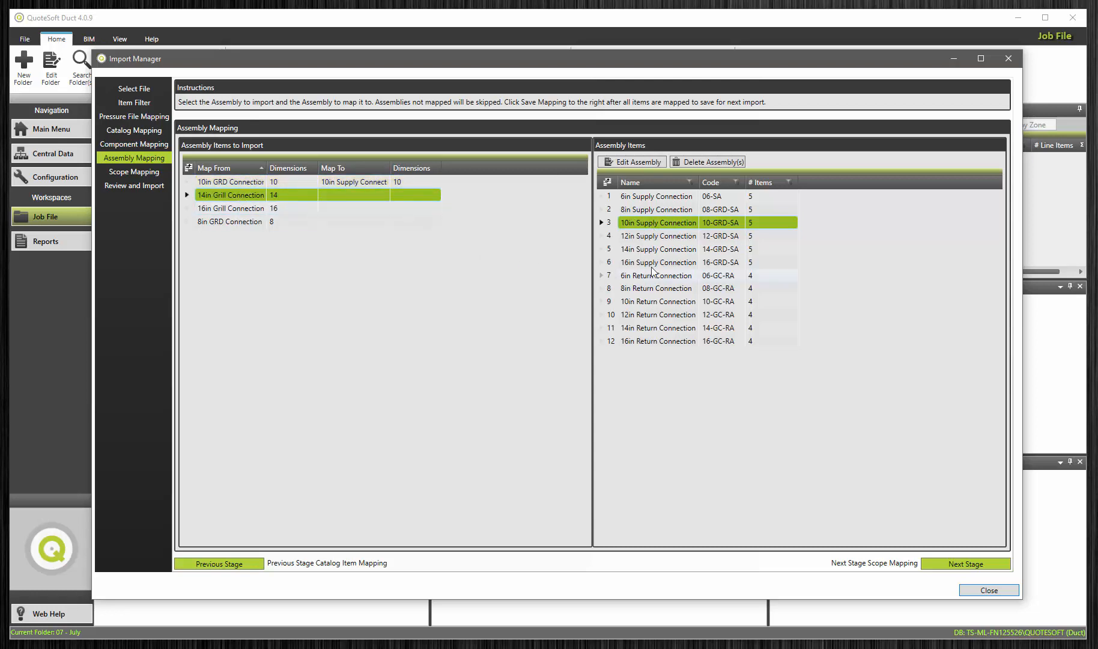
click(654, 328)
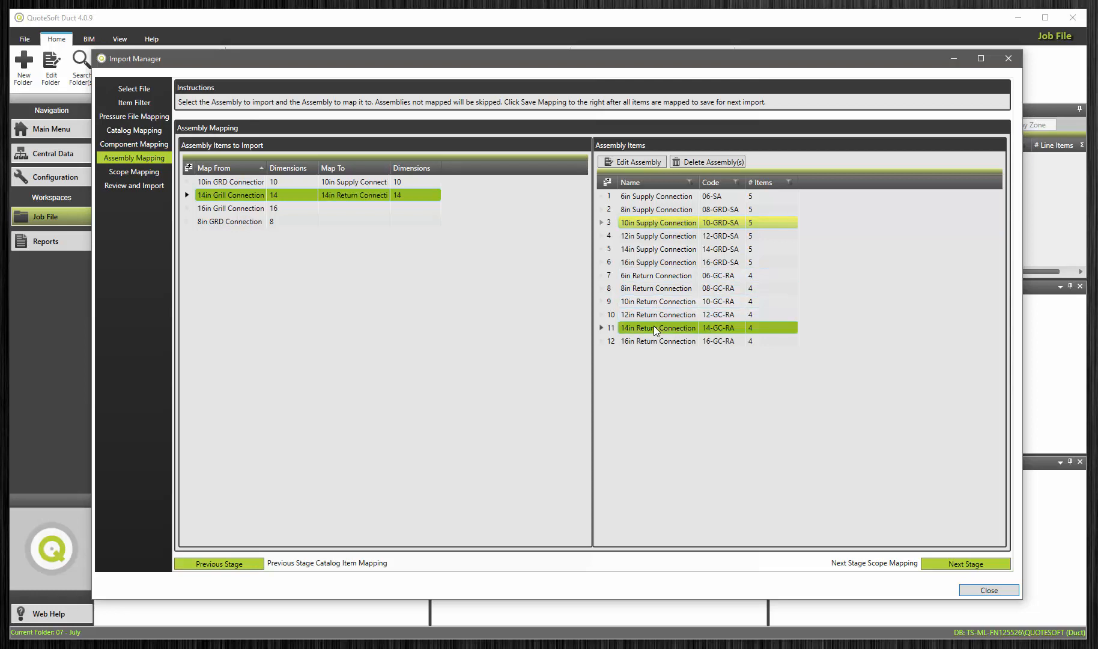
click(244, 209)
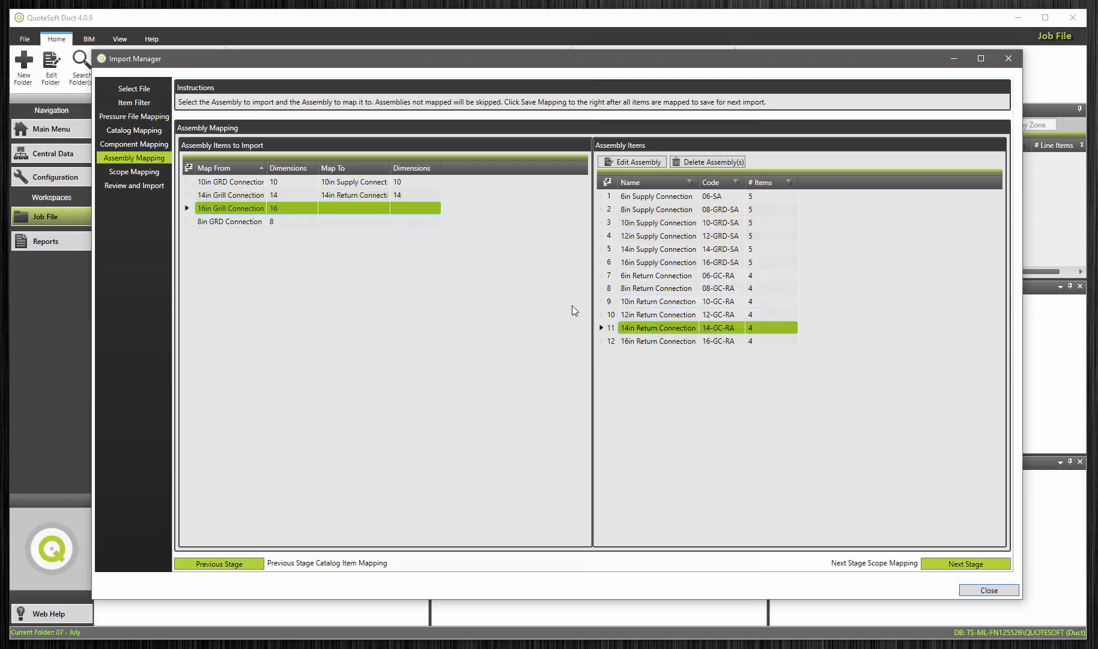
click(652, 340)
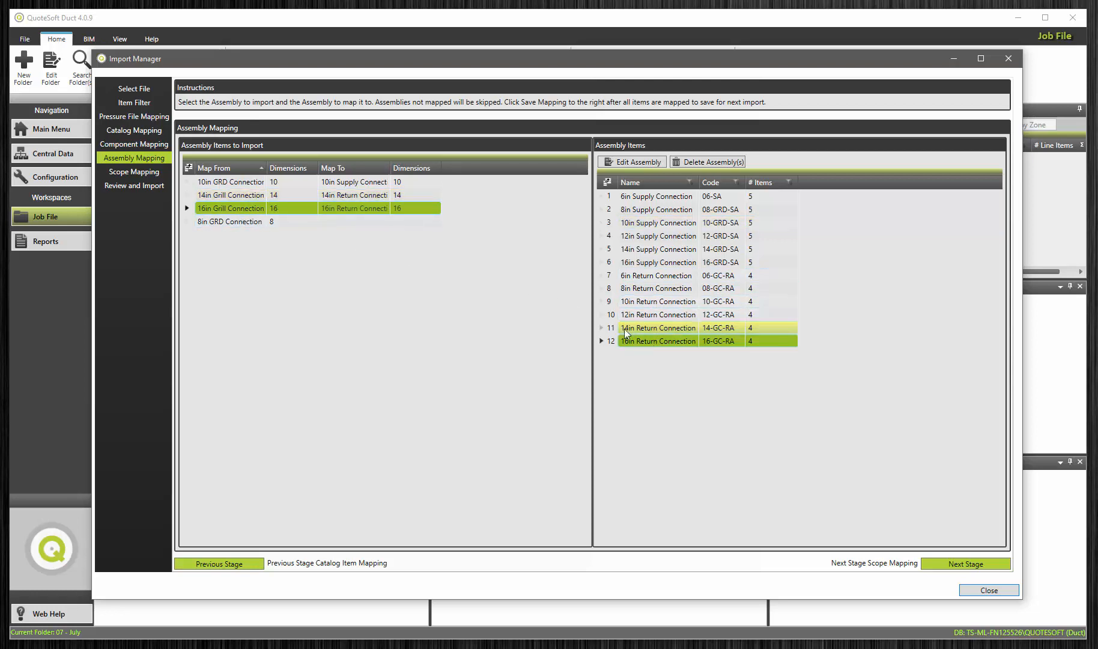
click(239, 220)
click(649, 209)
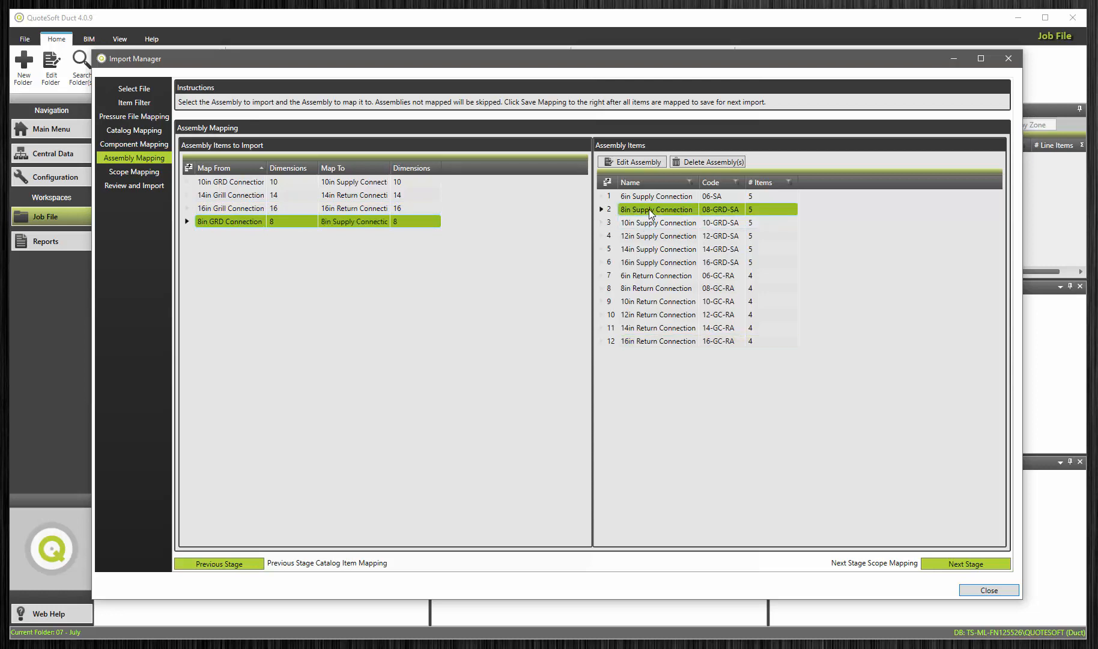
Step: In Scope Mapping, map all Area values from CR-1 through RR to the Area scope field
click(145, 172)
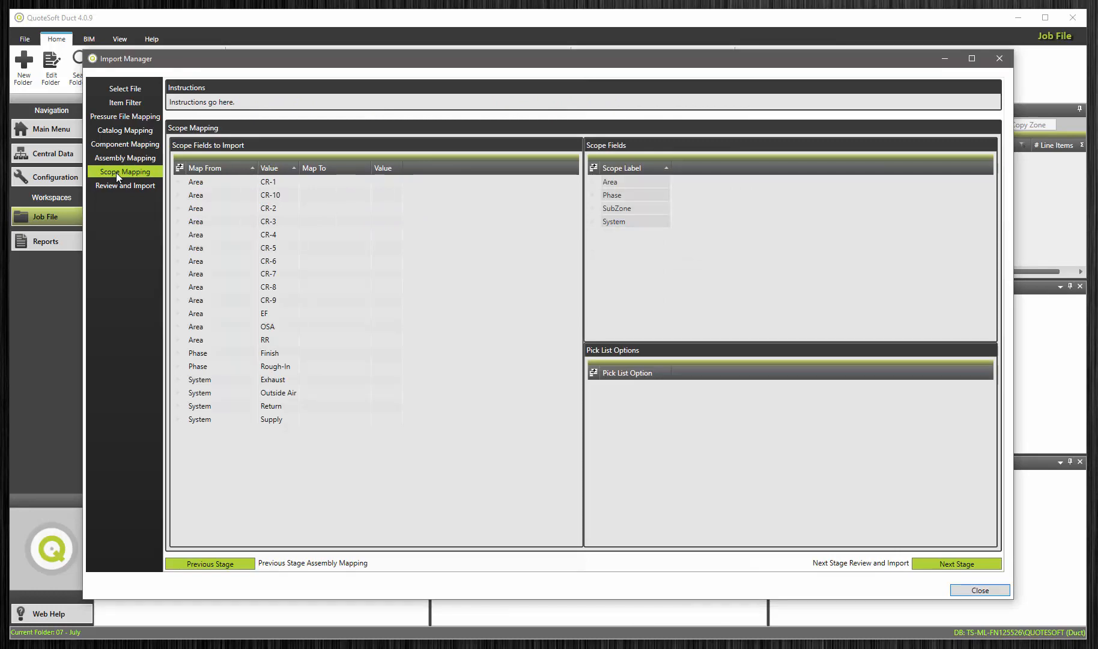
click(208, 183)
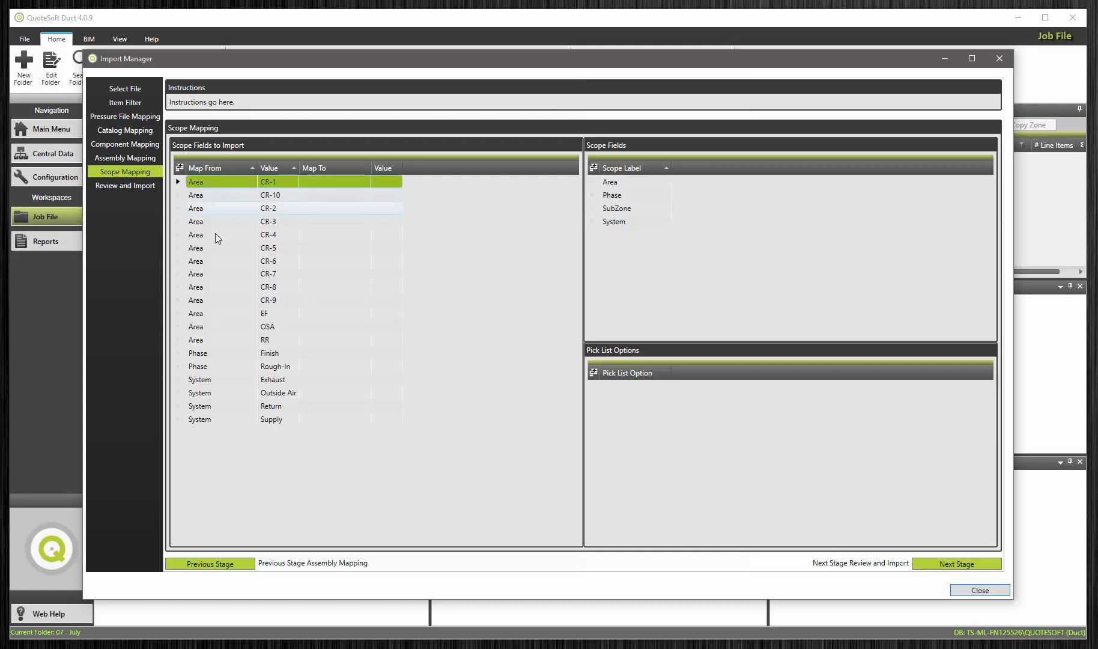
shift+click(205, 326)
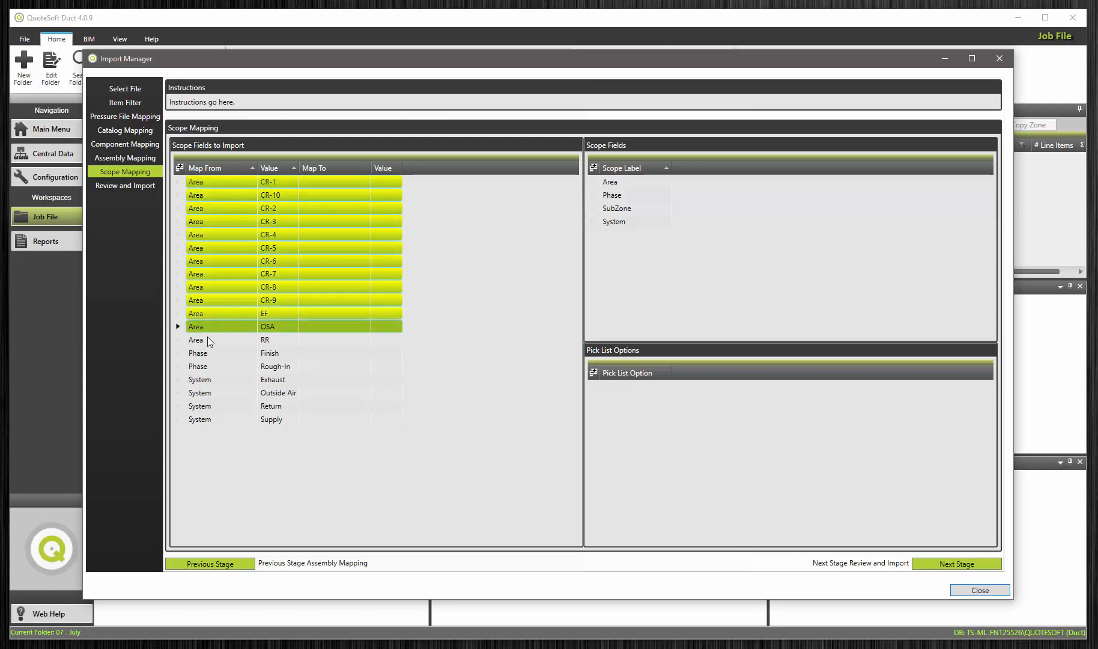
shift+click(208, 338)
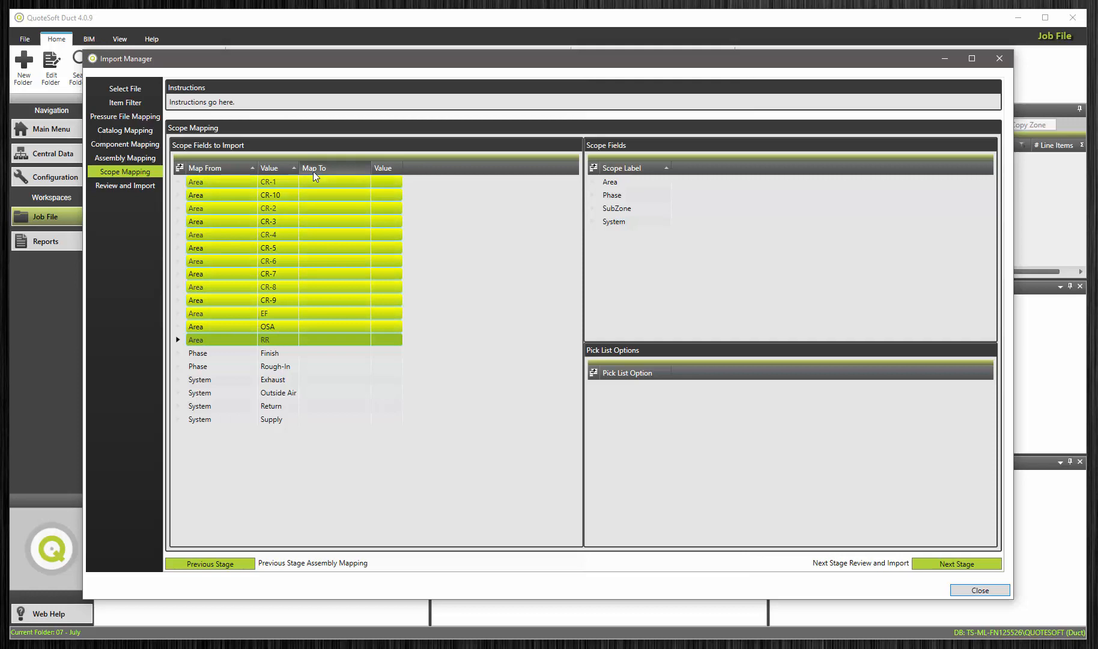
double_click(610, 182)
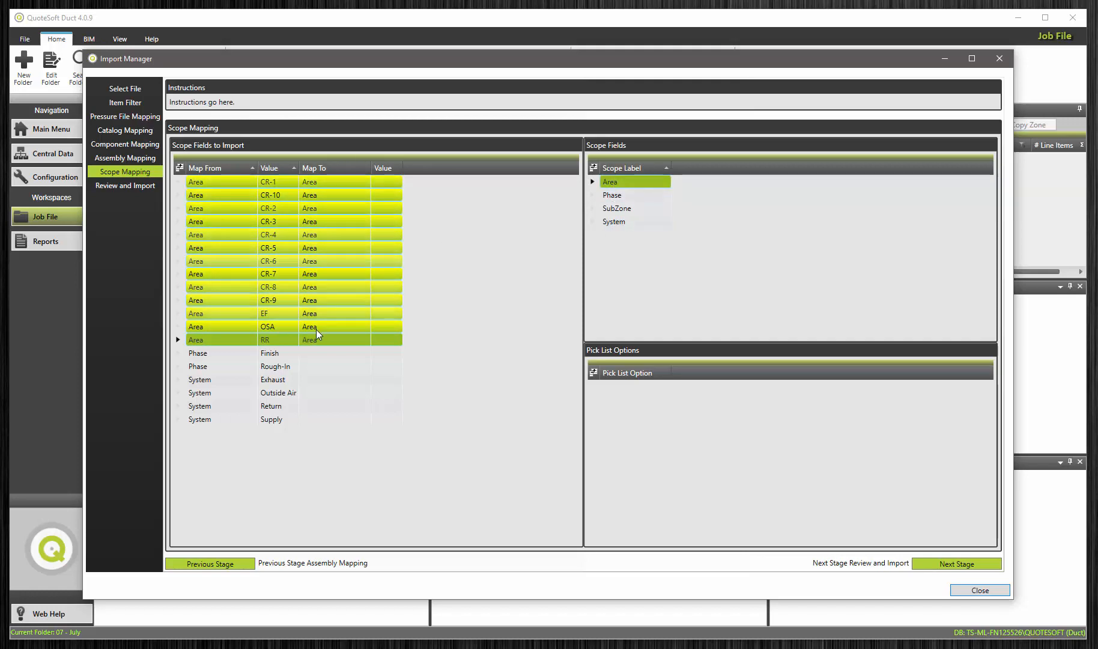
Step: Map the Phase values Finish and Rough-In to the Phase scope field with the matching Finish and Rough-In pick list options
click(201, 353)
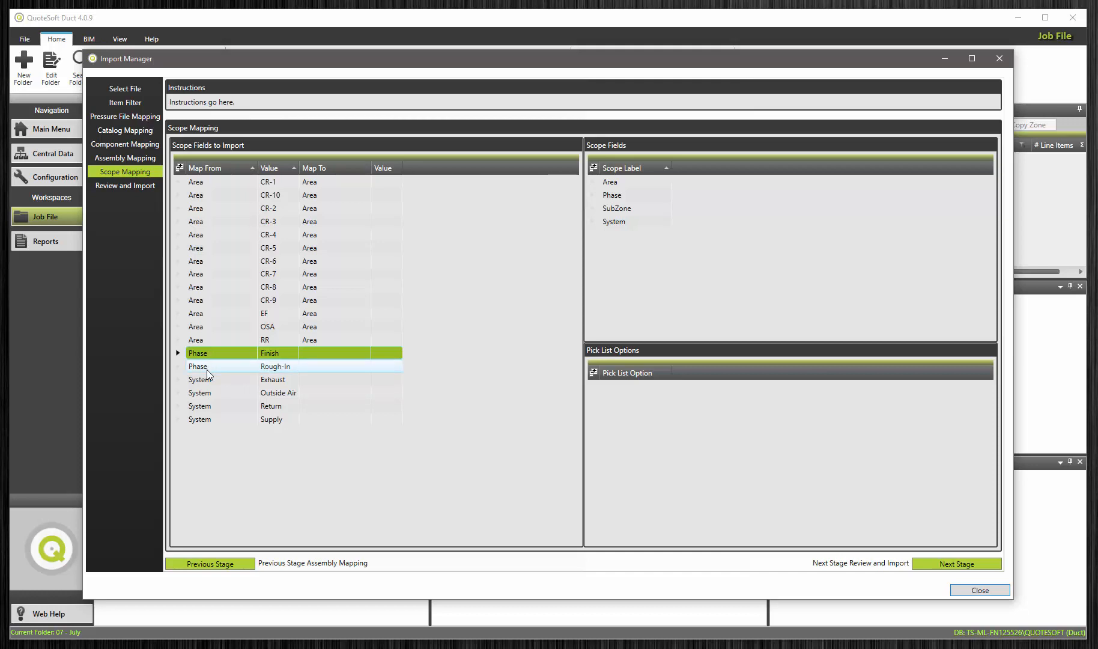
click(615, 198)
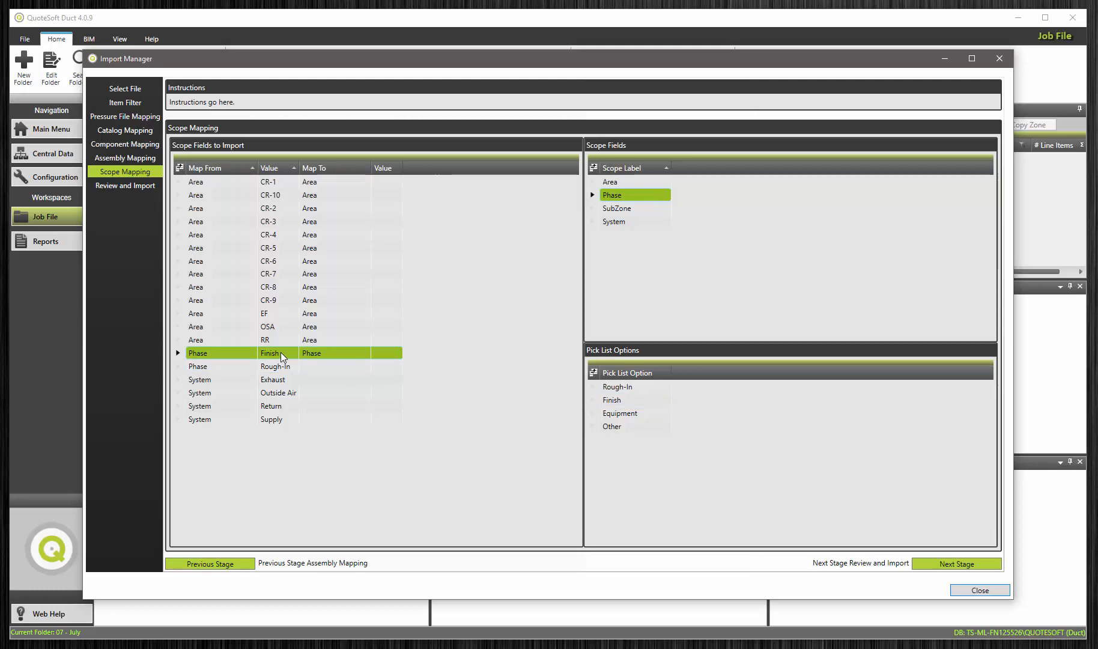
click(615, 400)
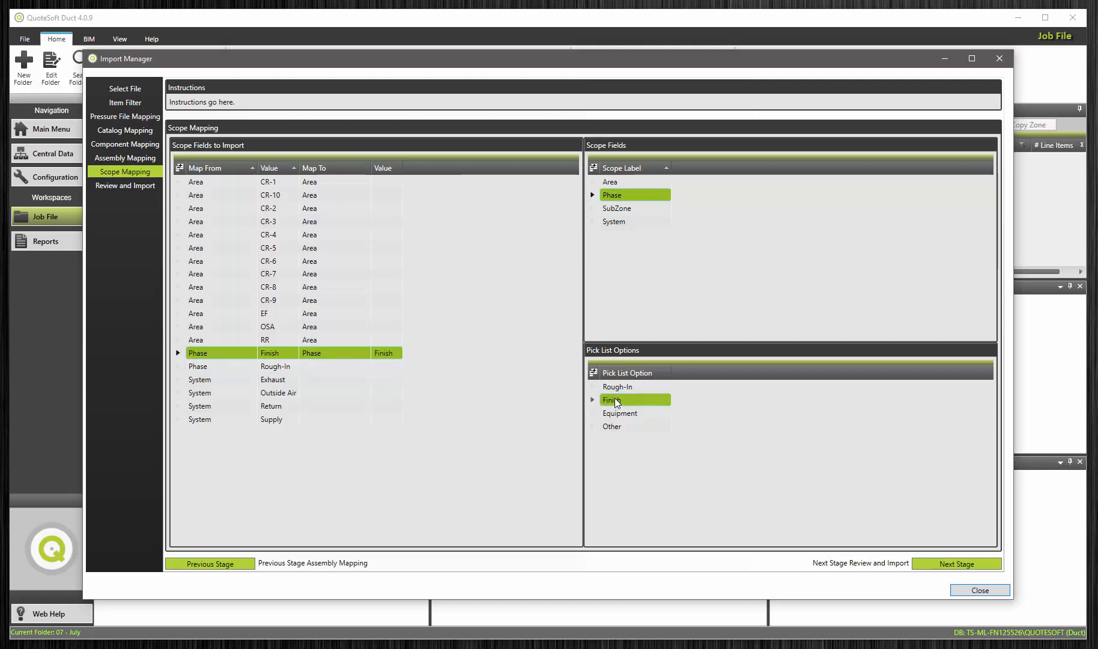
click(271, 367)
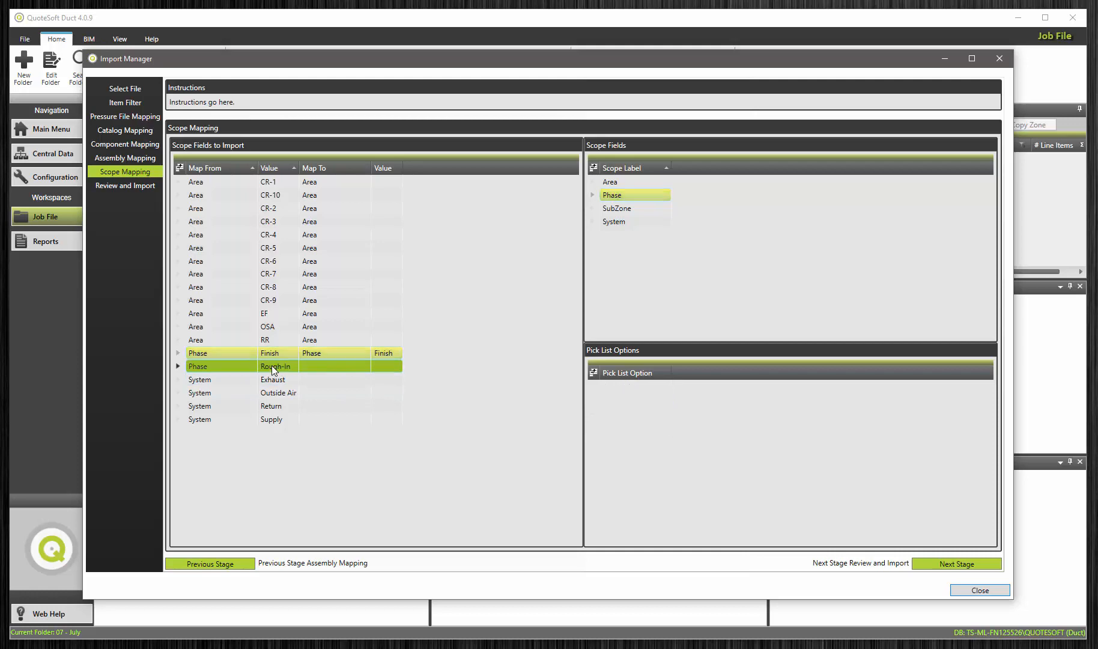
click(615, 195)
click(618, 386)
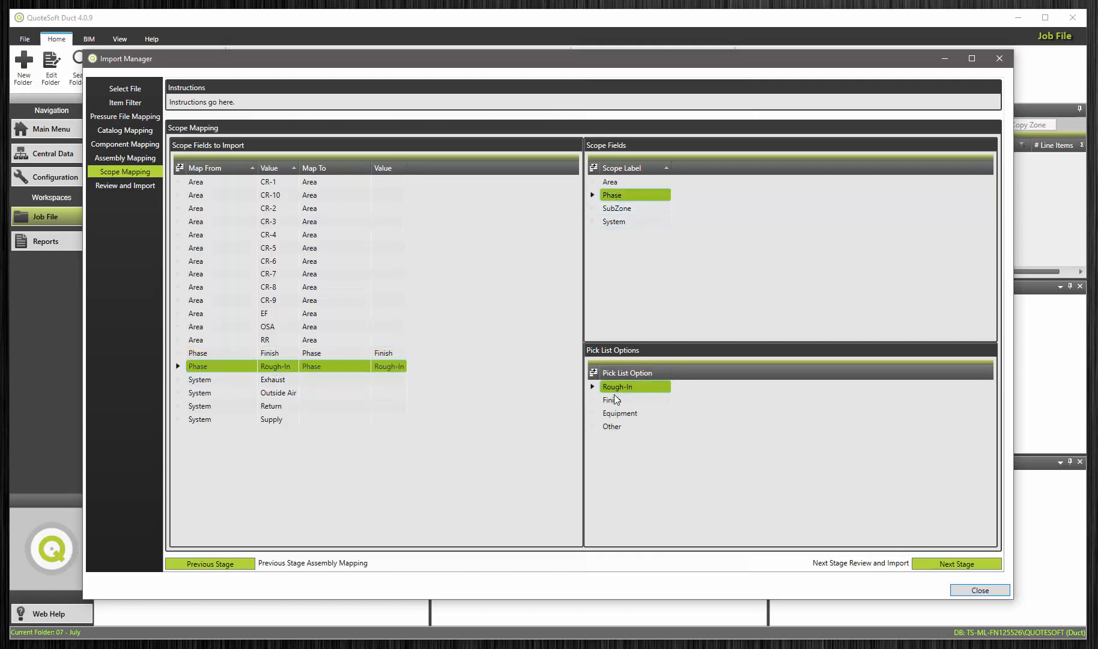
Step: Map the System values Exhaust and Outside Air to the System scope field with their matching pick list options
click(232, 380)
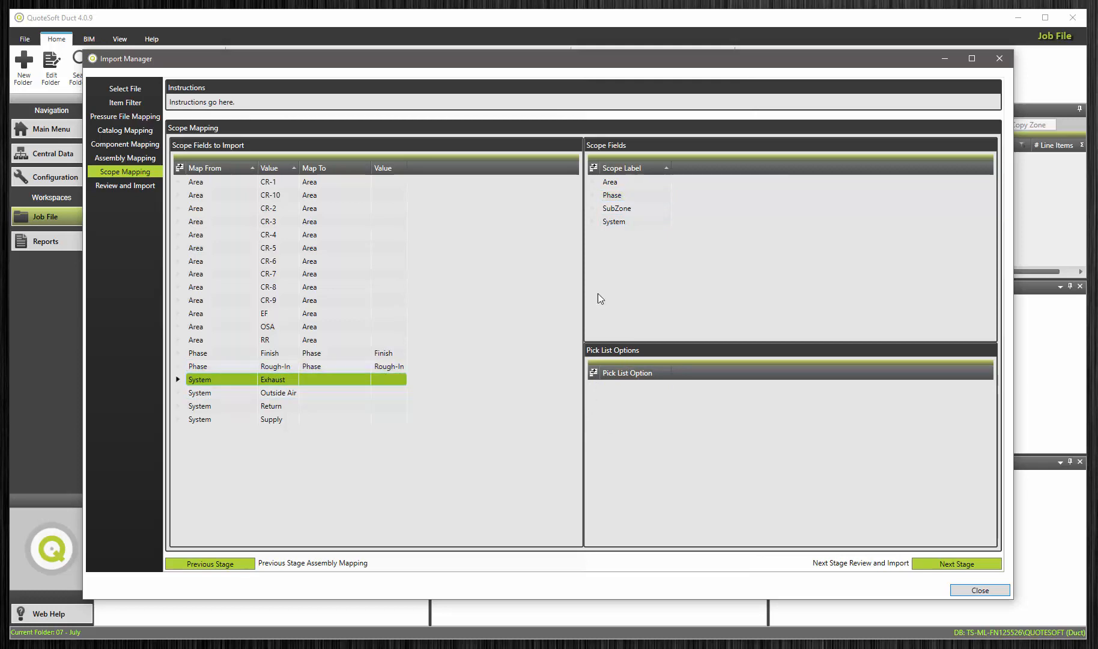
click(616, 222)
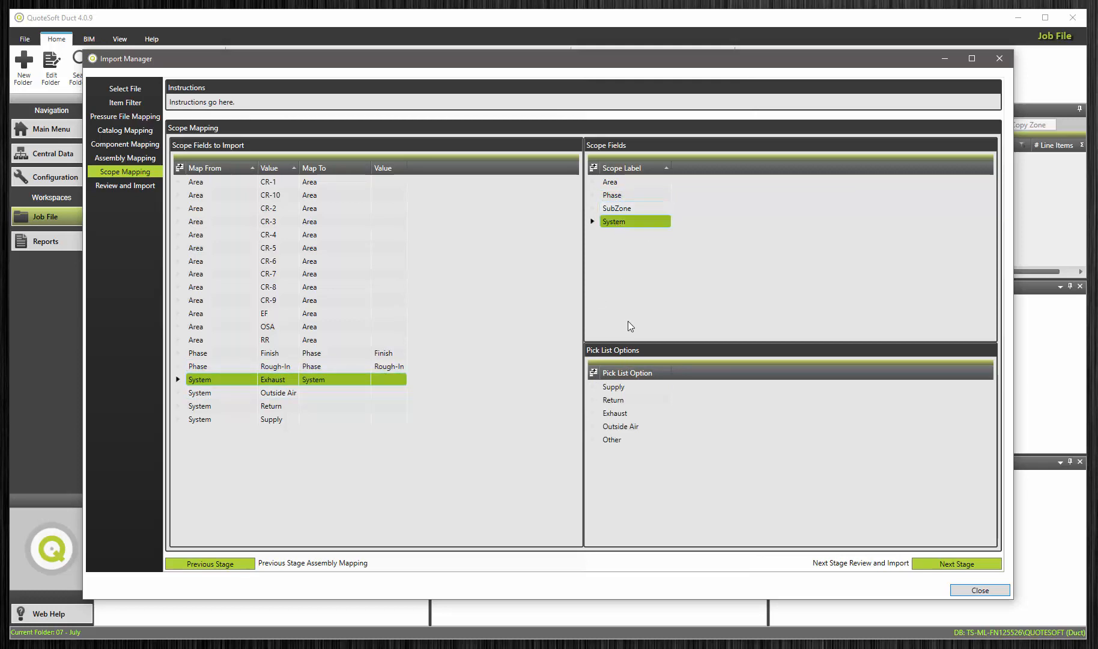
click(615, 413)
click(274, 391)
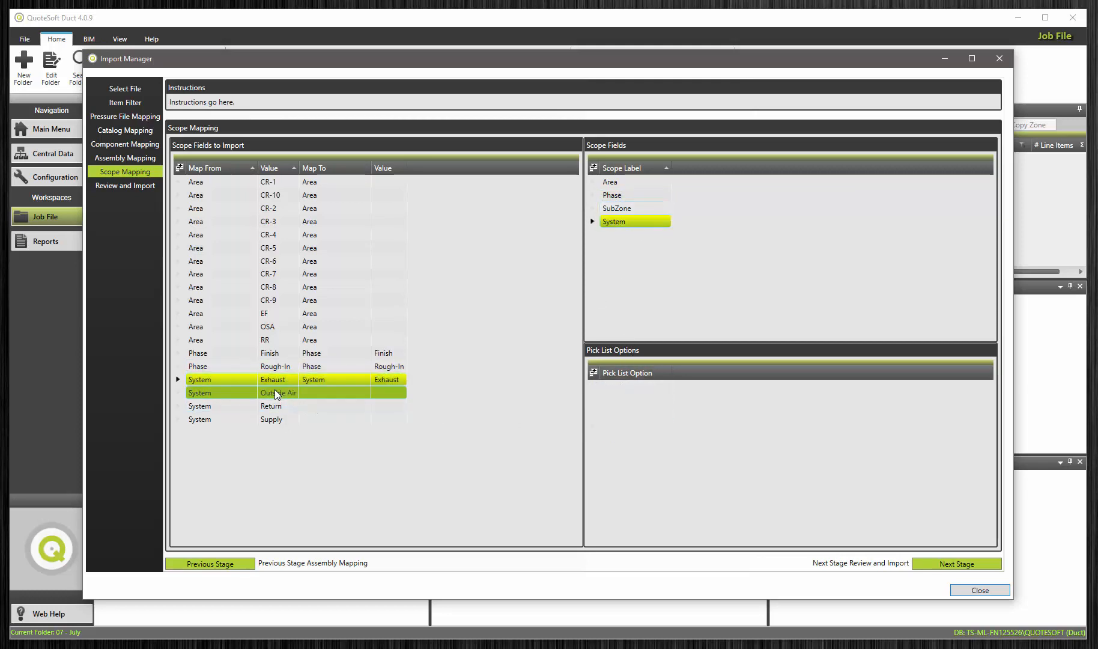
click(616, 222)
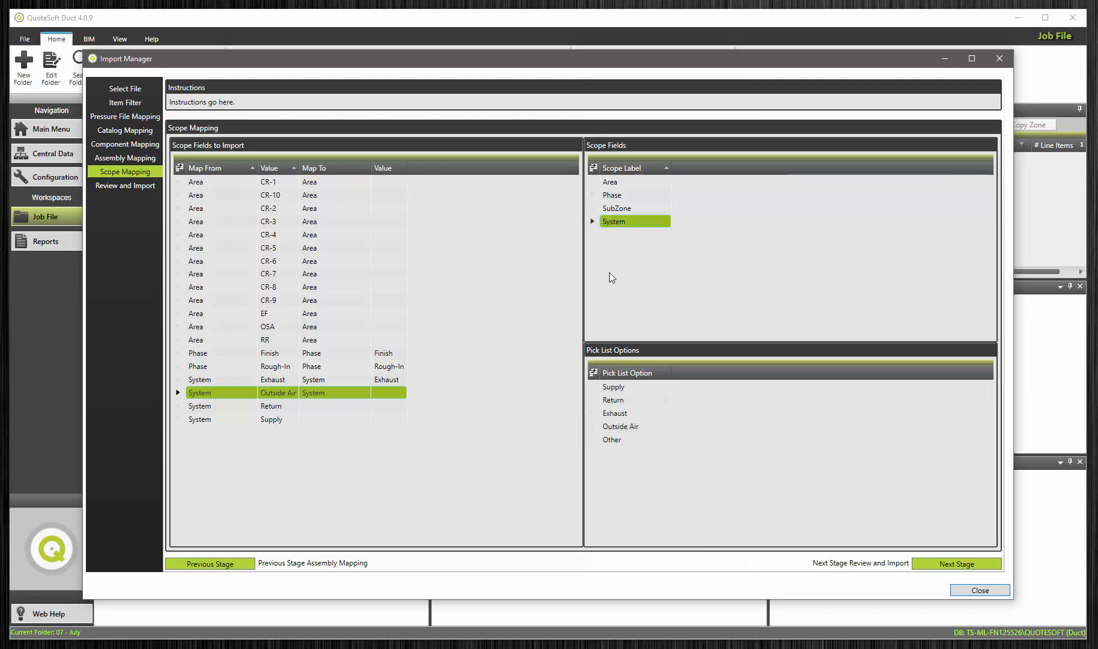
click(620, 425)
Step: Map the System values Return and Supply to the System scope field with their matching pick list options
click(282, 407)
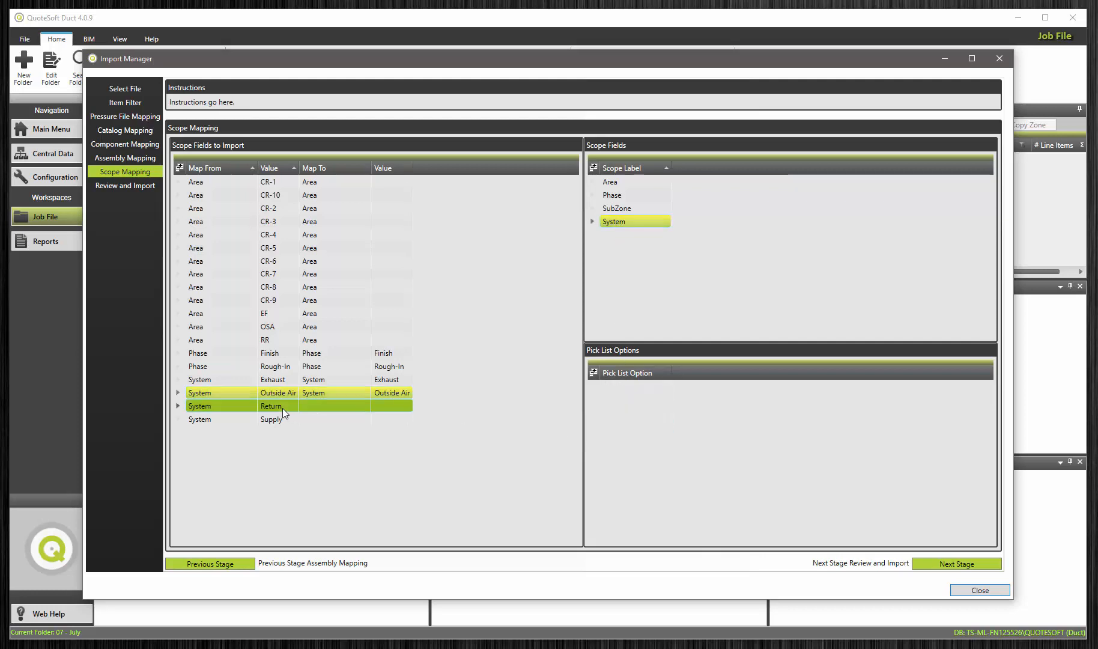
click(611, 221)
click(619, 400)
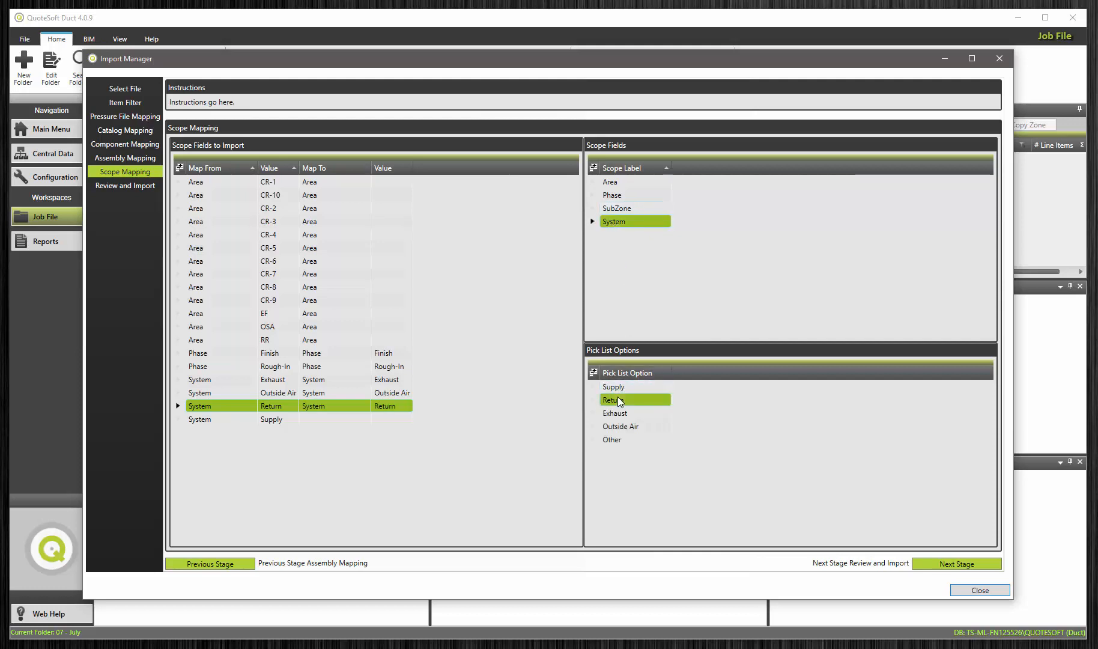
click(277, 419)
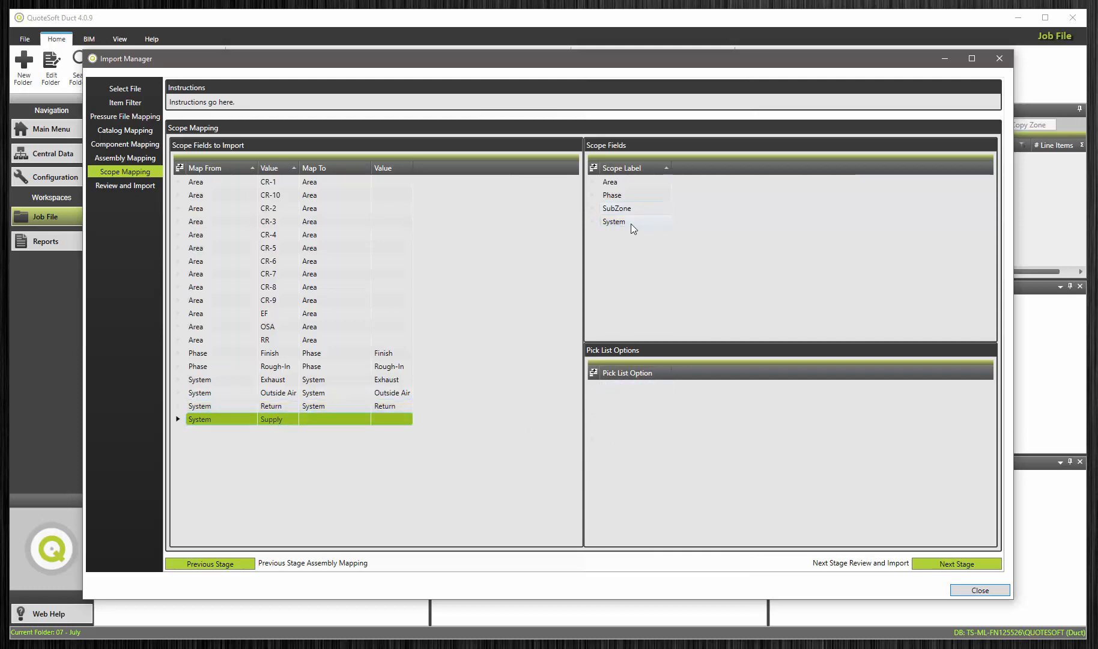
click(630, 222)
click(616, 388)
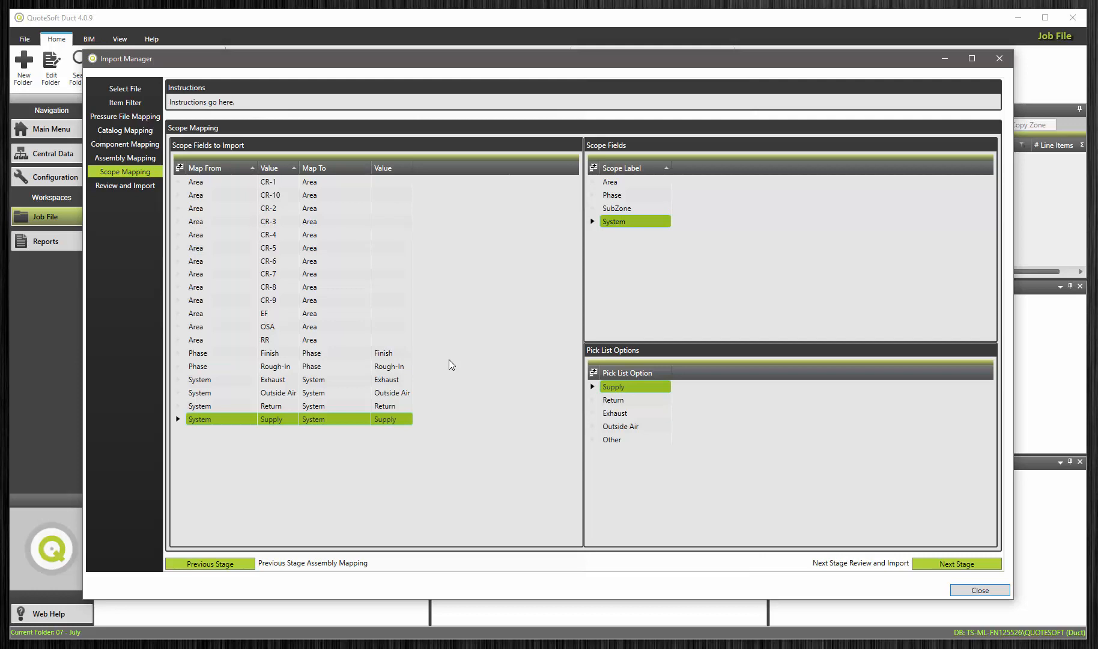
Step: Review the mapping summary, run the import of QuoteSoft Offices.zip, and close the Import Manager
click(120, 185)
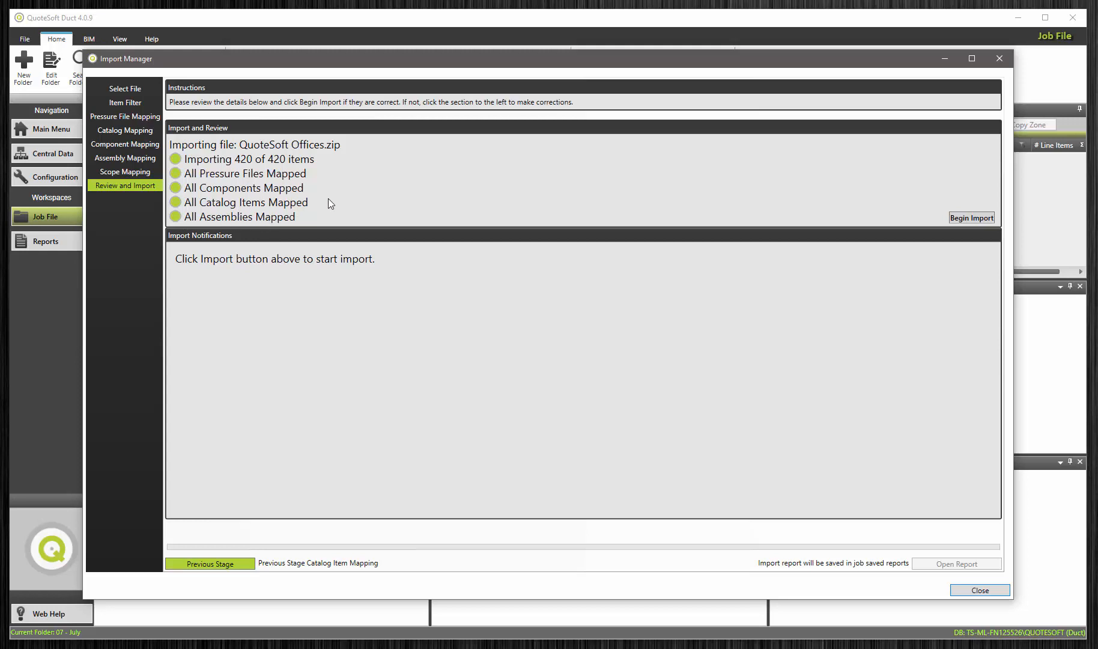
click(966, 218)
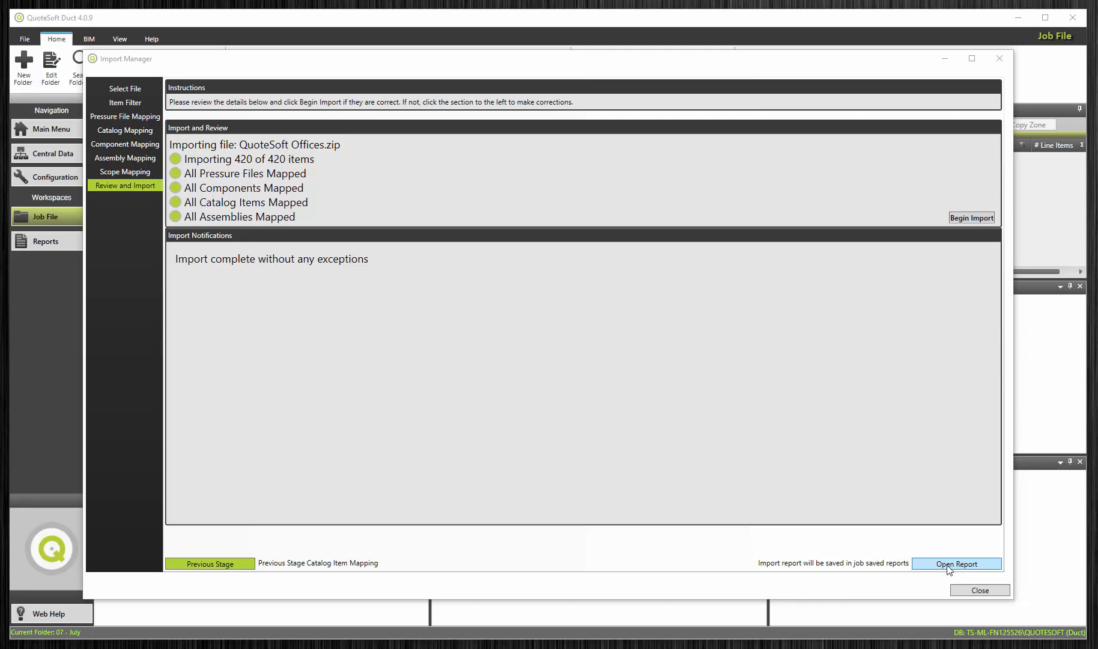
click(974, 590)
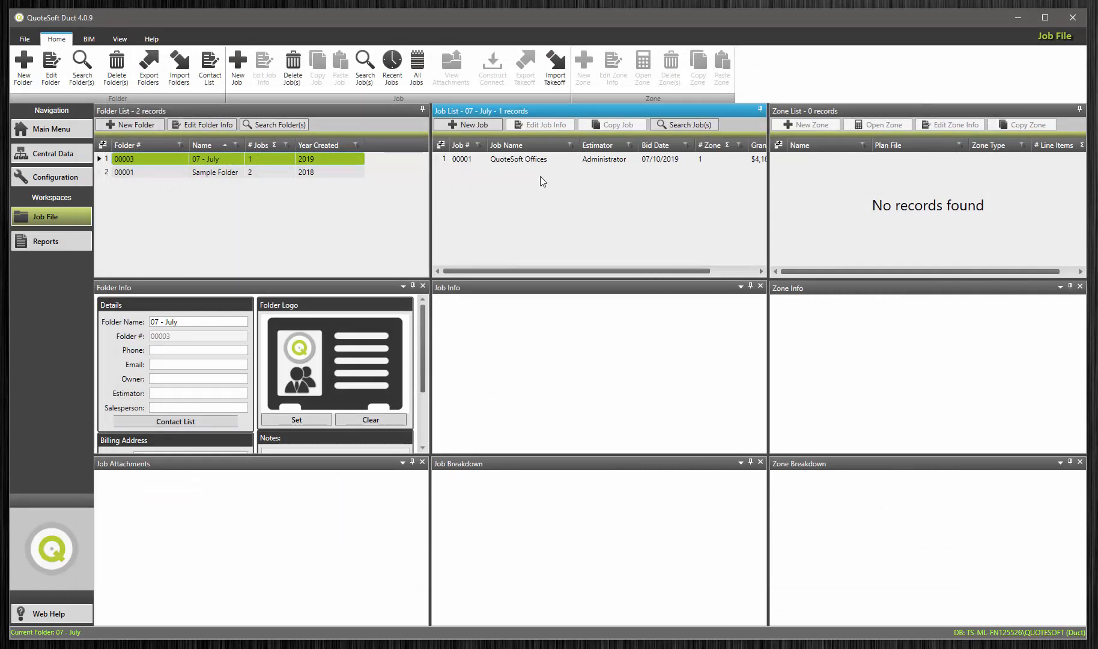
Step: Inspect the imported QuoteSoft Offices job, its M-122 Quotesoft Offices zone and the attached M-122 Quotesoft Offices.pdf plan file
click(531, 159)
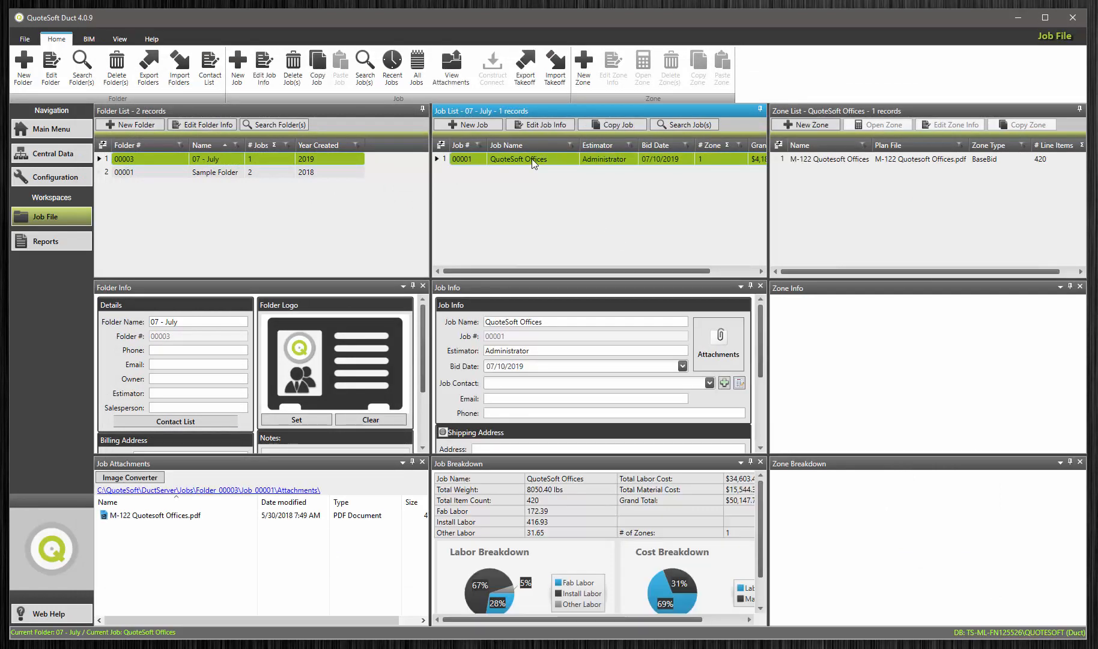
click(823, 161)
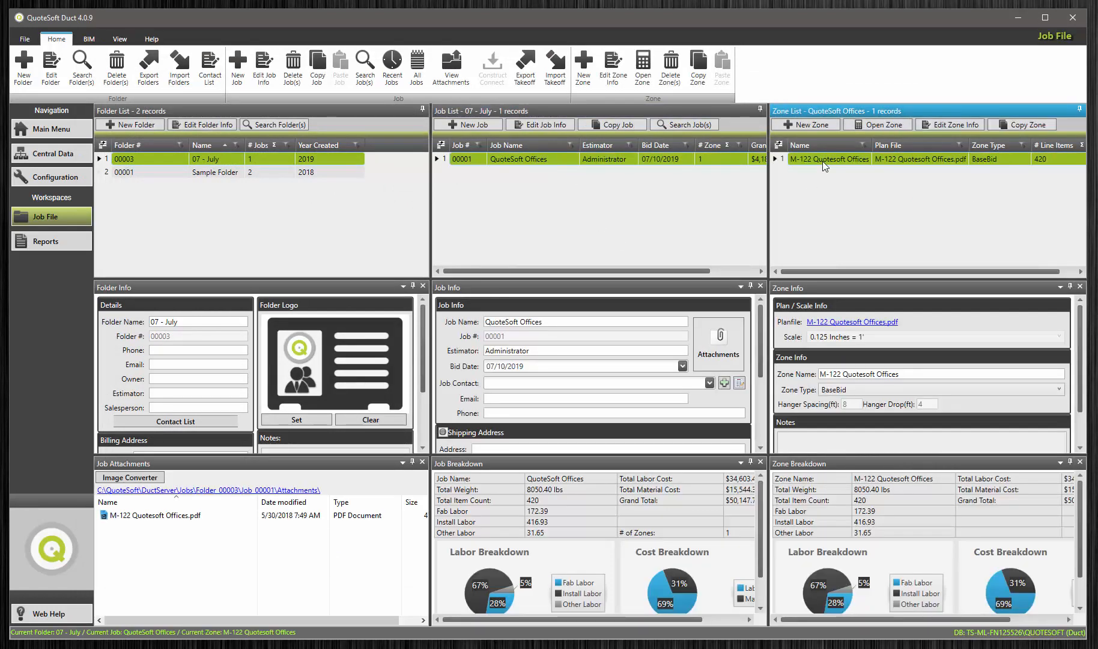
click(177, 517)
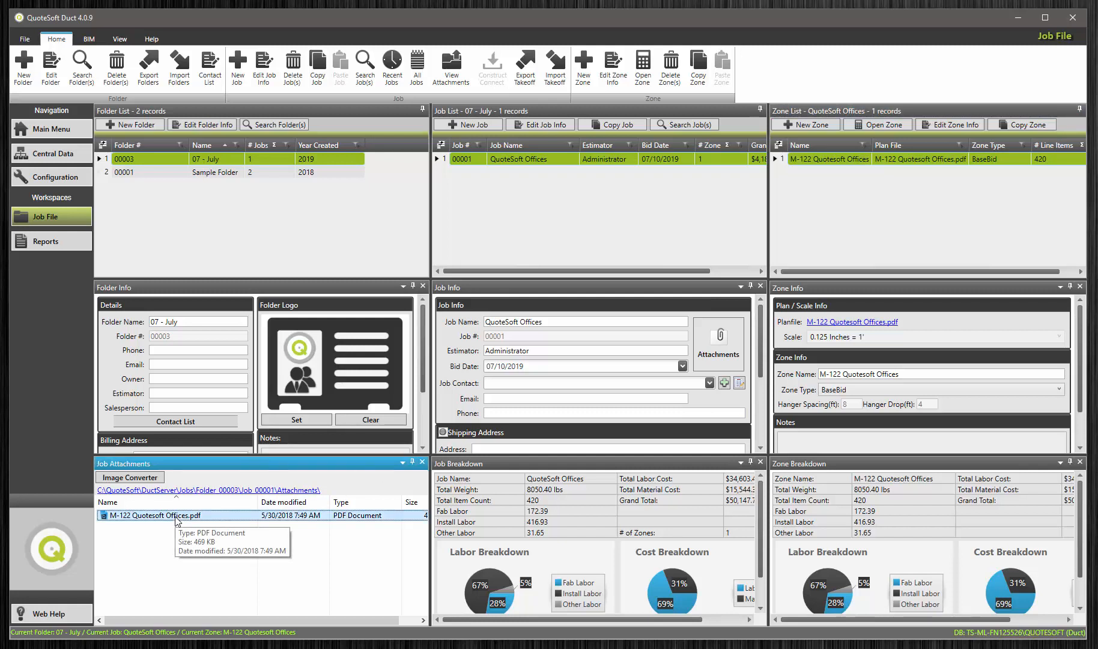